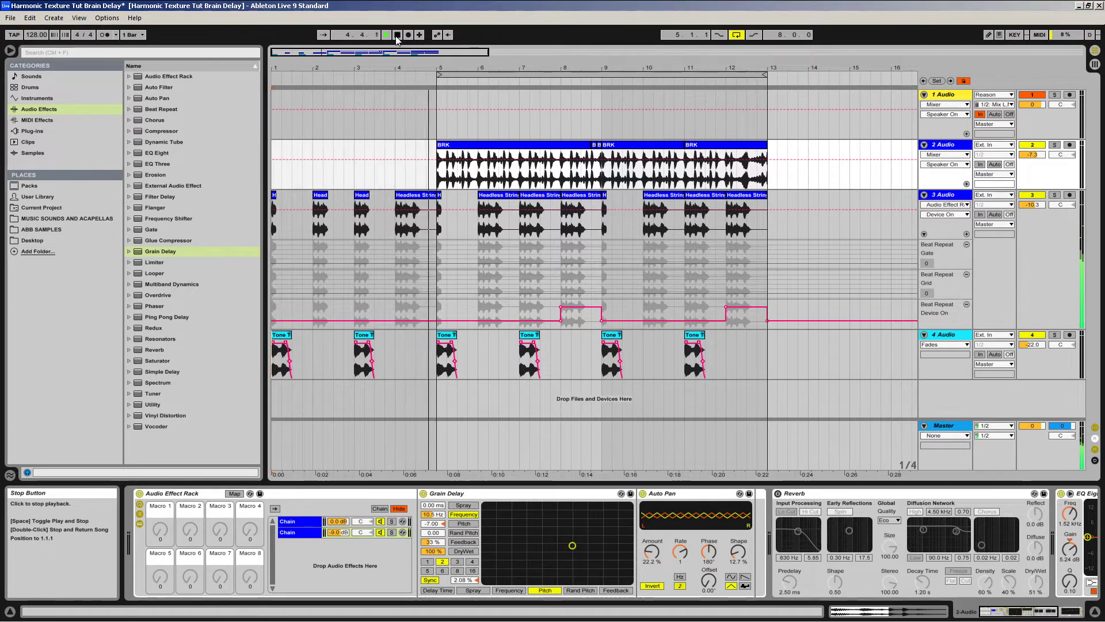
# Turn off the arrangement loop and compare the effect chains on the 2 Audio and 3 Audio tracks
pyautogui.click(736, 34)
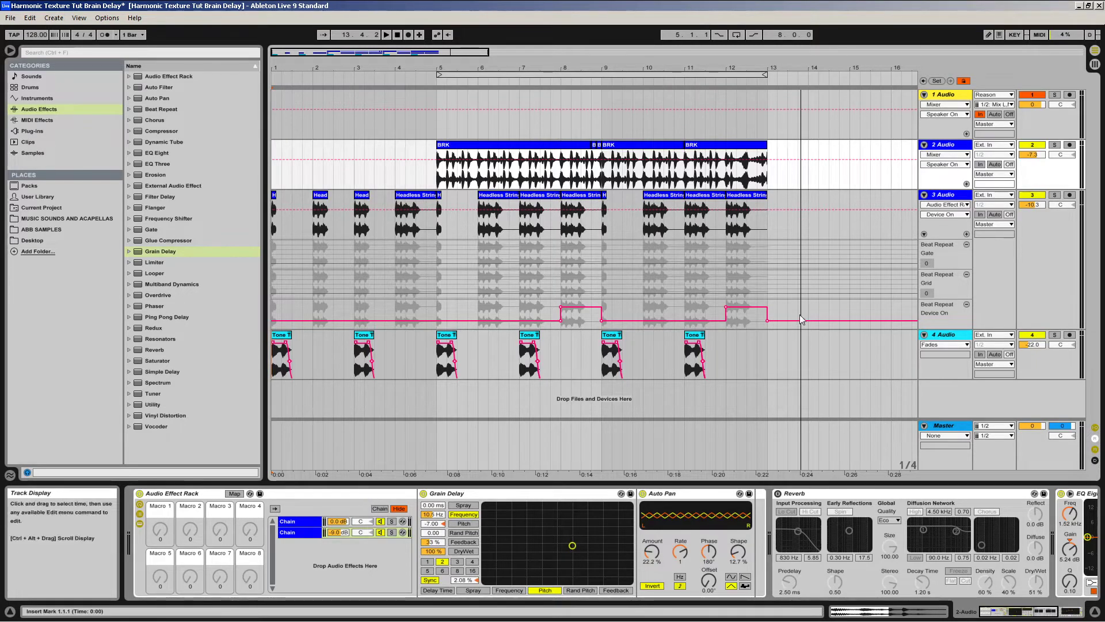
pyautogui.click(1050, 256)
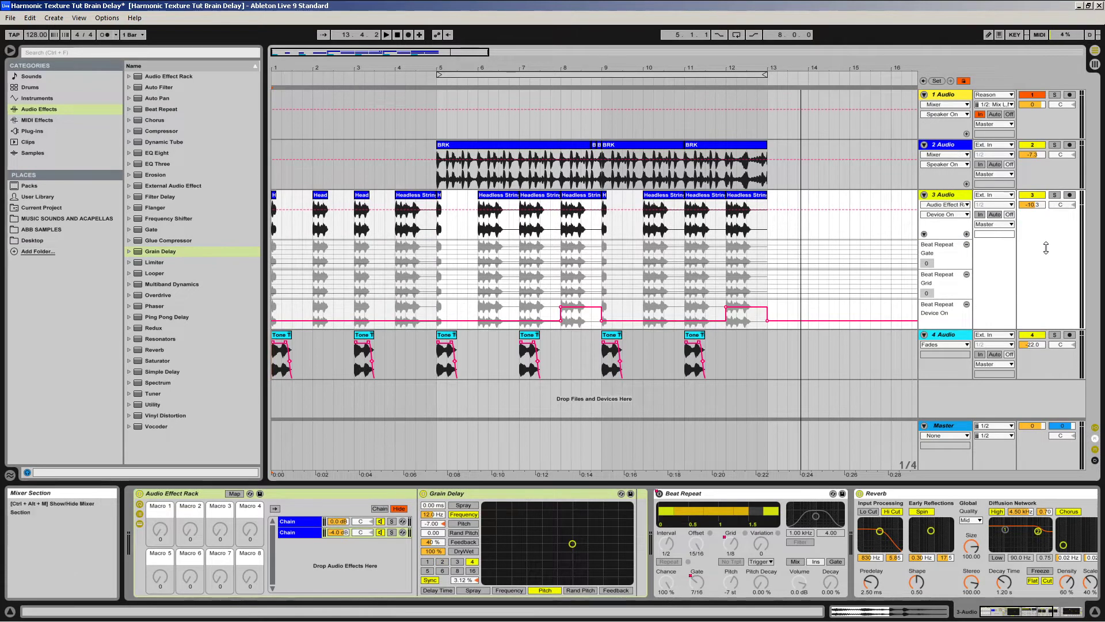
pyautogui.click(1052, 172)
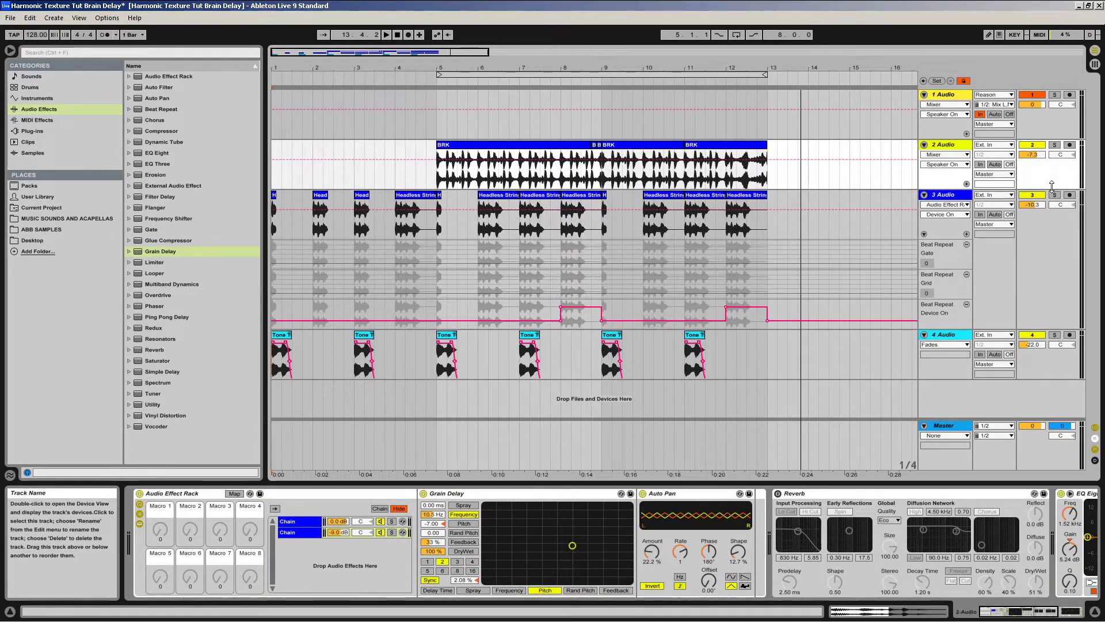
pyautogui.click(1037, 237)
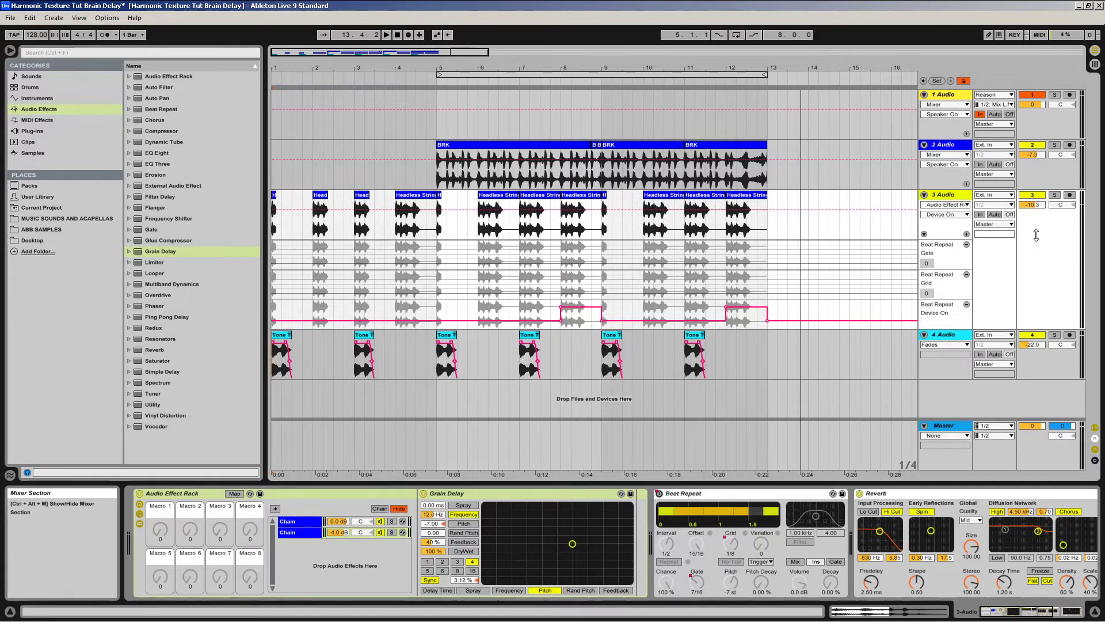
# Delete every effect device from the 2 Audio track that holds the BRK clips
pyautogui.click(1044, 182)
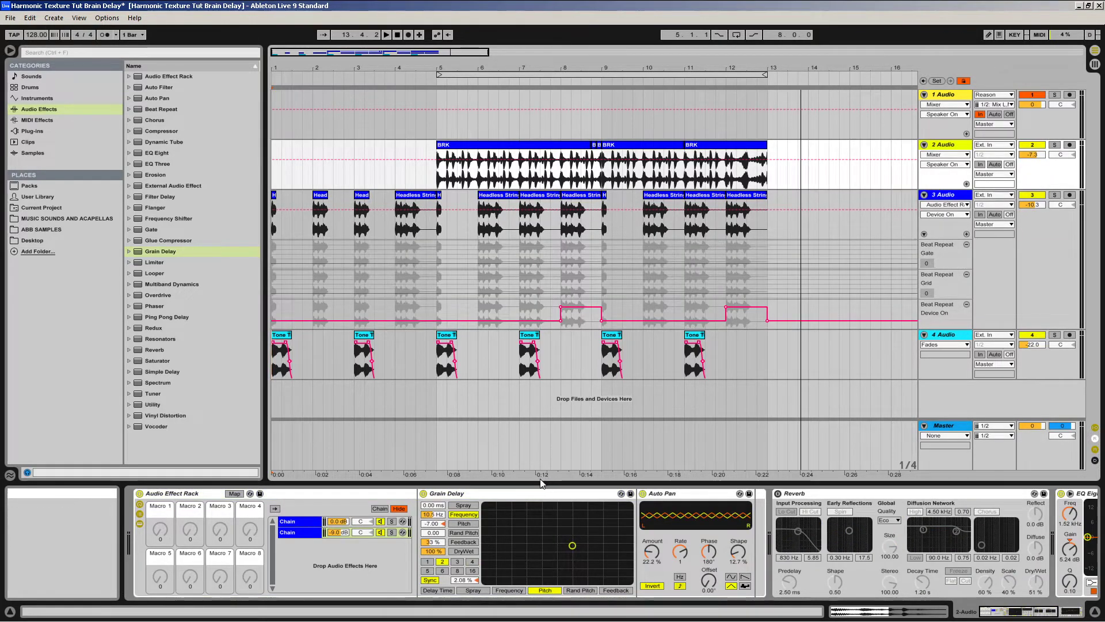
pyautogui.click(328, 497)
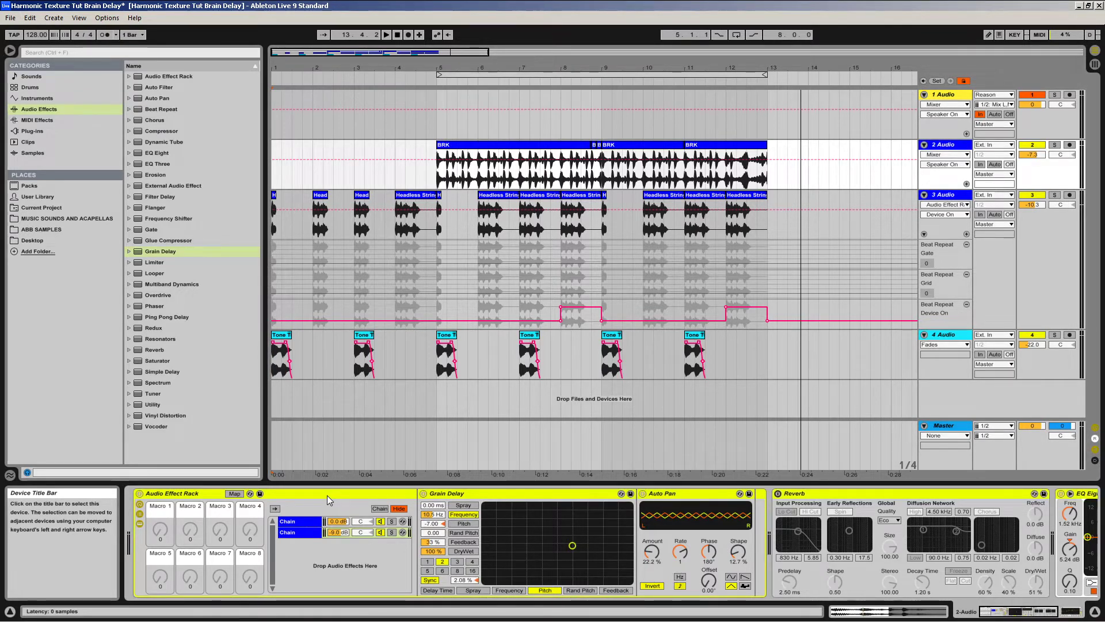
pyautogui.hotkey('ctrl', 'a')
pyautogui.press('Delete')
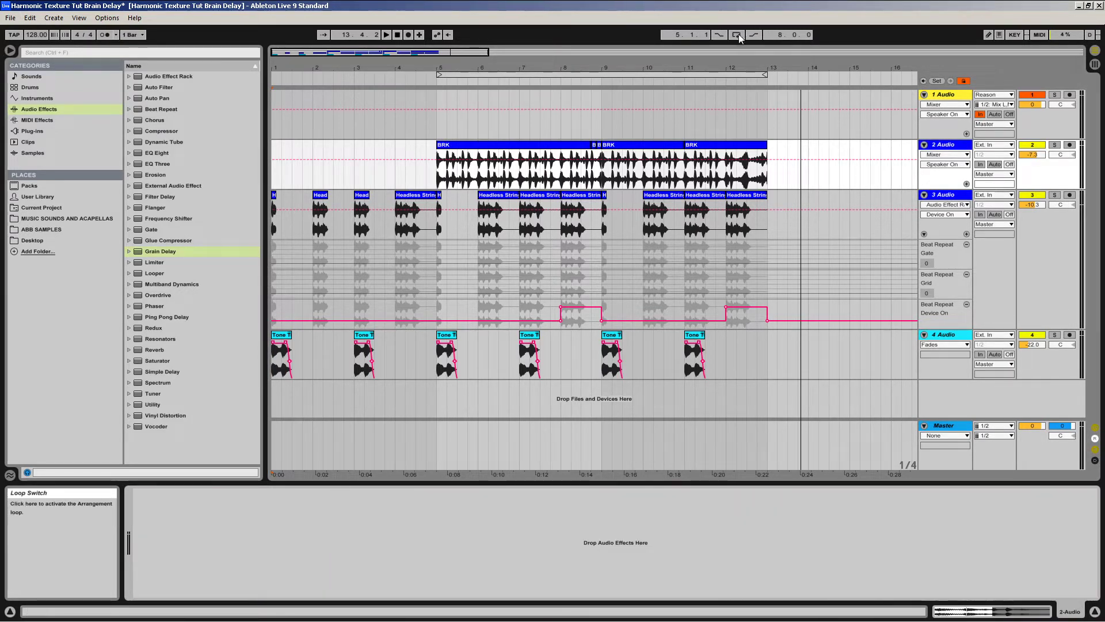
# Loop the eight bars from bar 5, solo the 2 Audio track, and play a short stretch of its dry sound
pyautogui.click(688, 74)
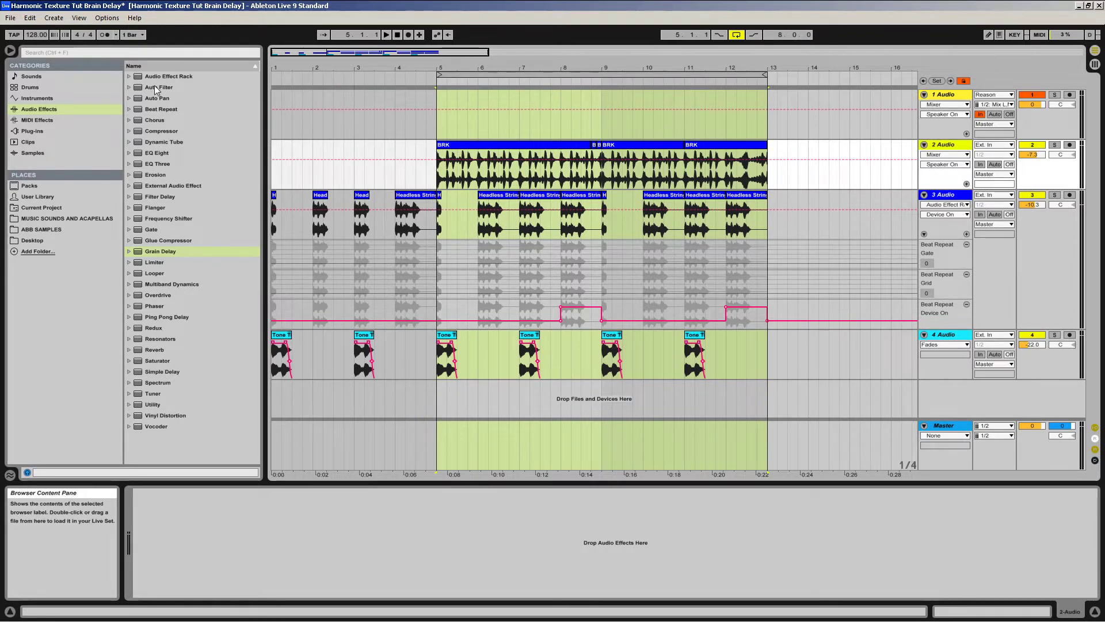
pyautogui.click(1054, 145)
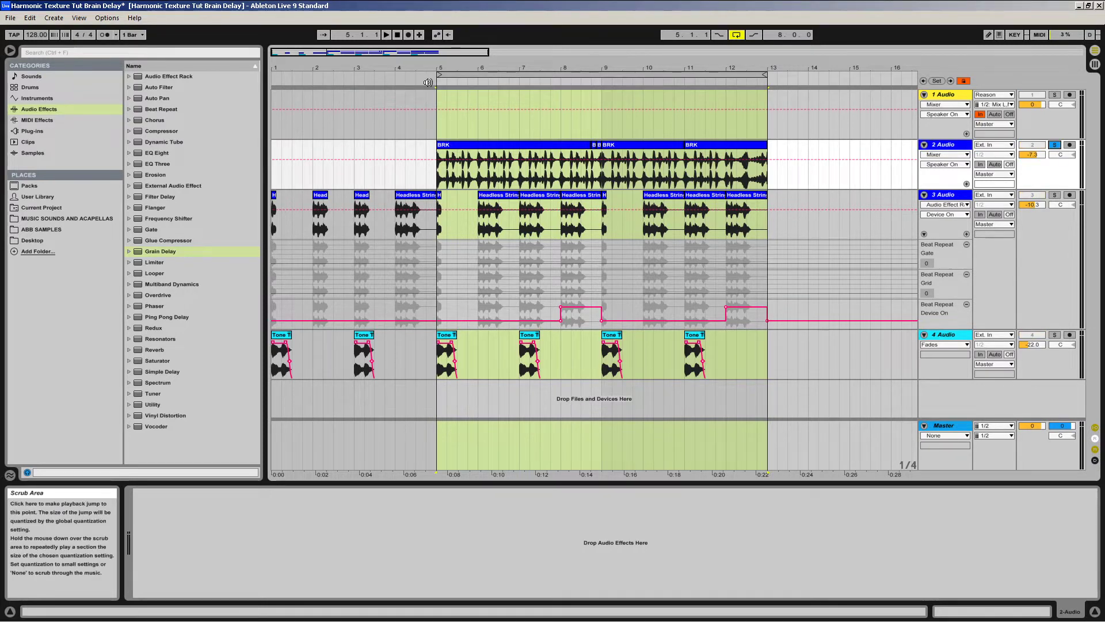
pyautogui.click(429, 82)
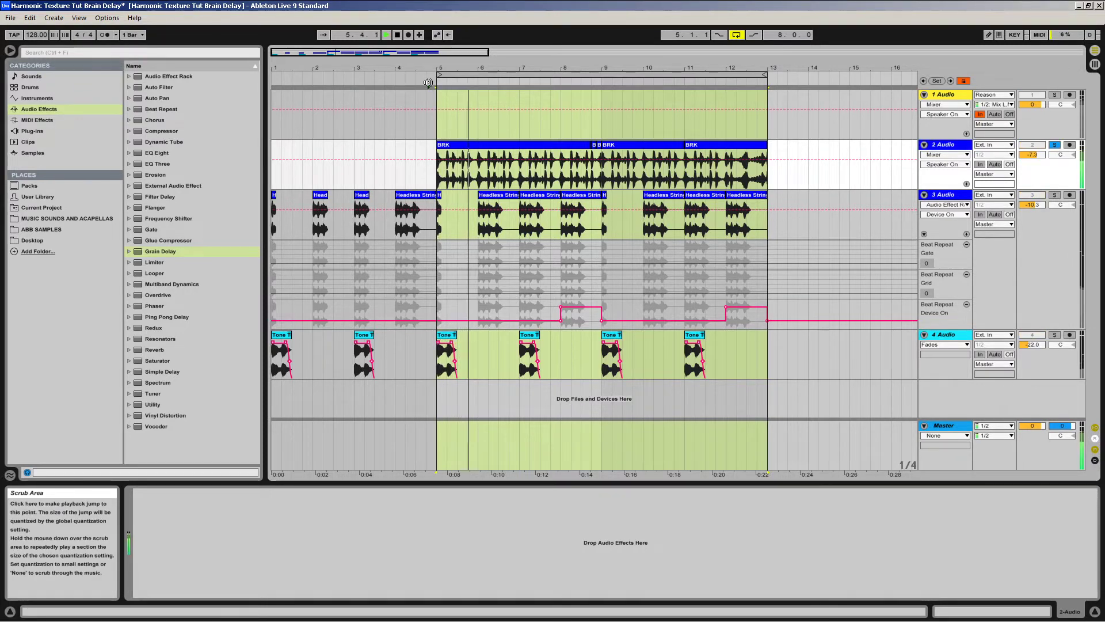
pyautogui.click(428, 83)
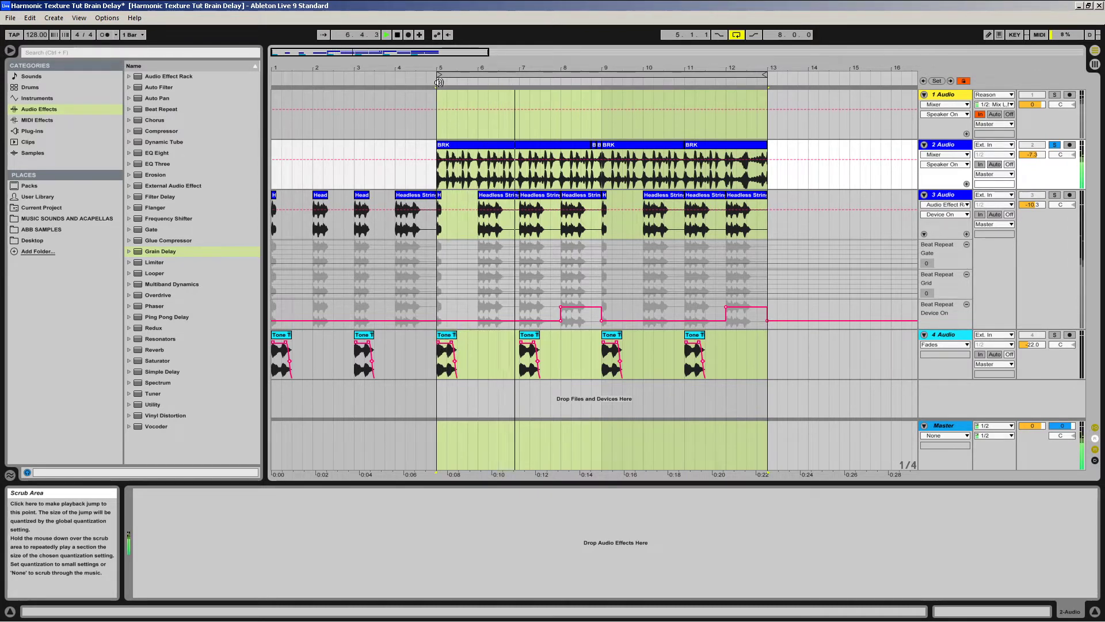
pyautogui.press('space')
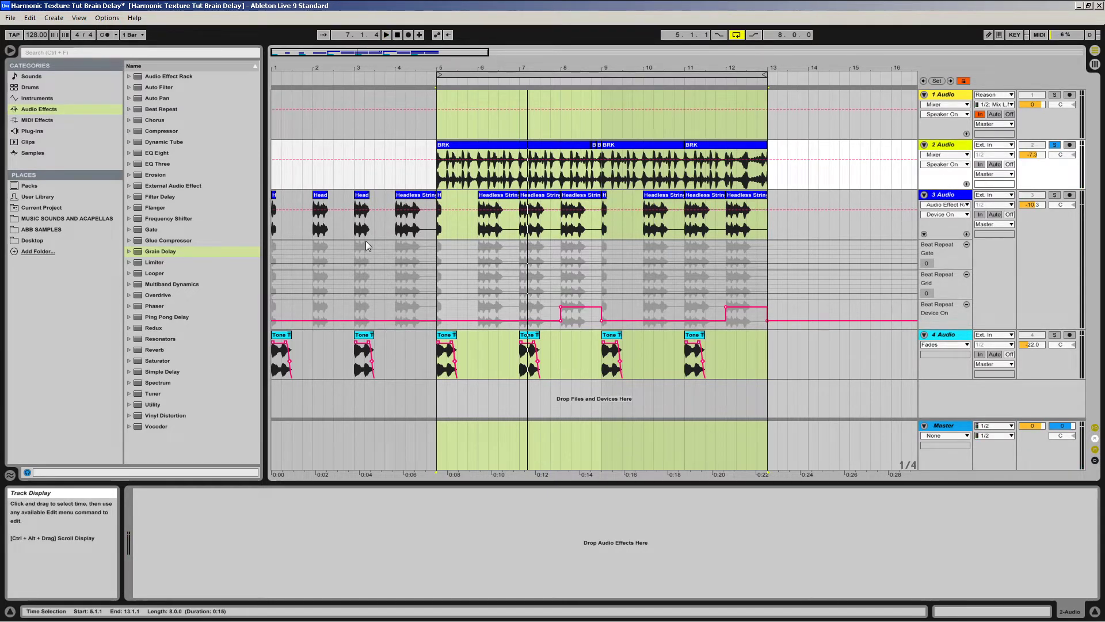
# Add an Audio Effect Rack to the 2 Audio track and show its macro controls and chain list
pyautogui.click(139, 78)
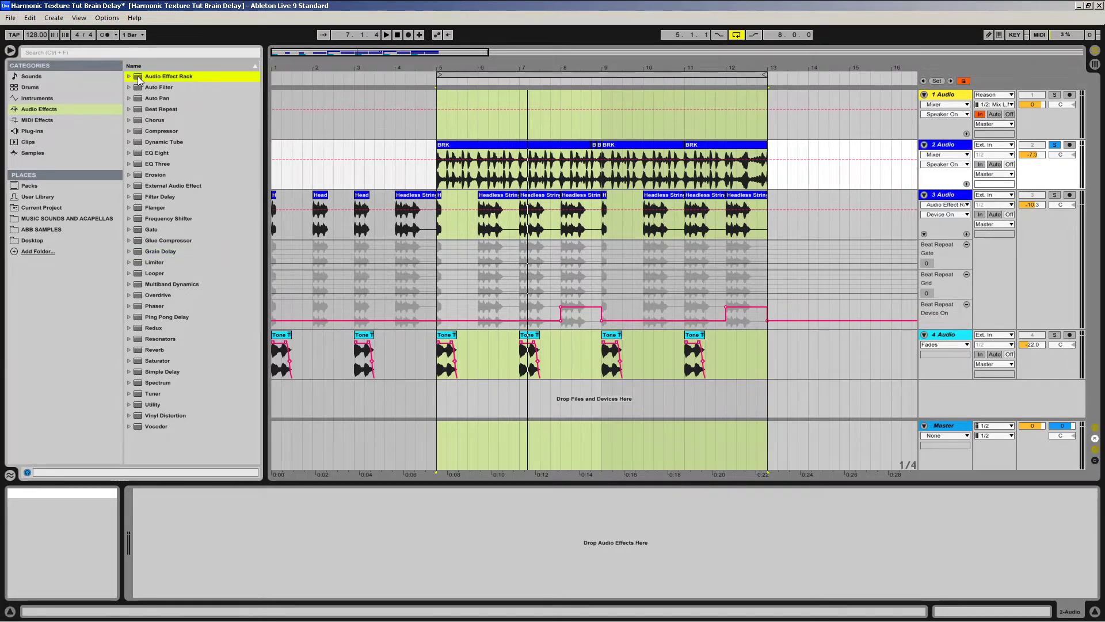
pyautogui.moveTo(139, 78); pyautogui.dragTo(177, 528)
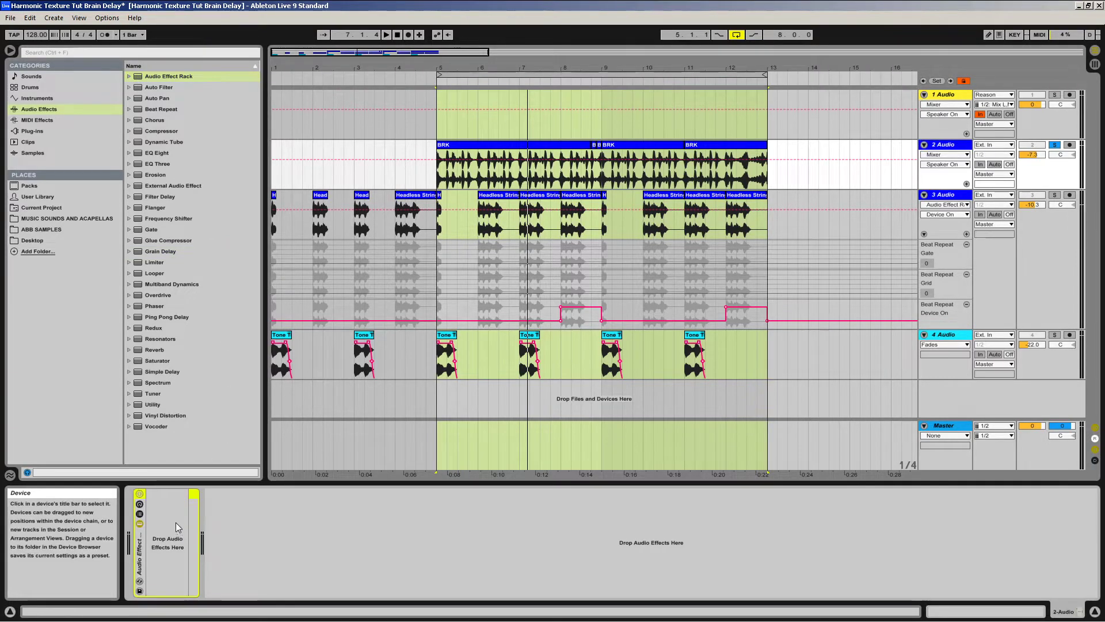
pyautogui.click(139, 505)
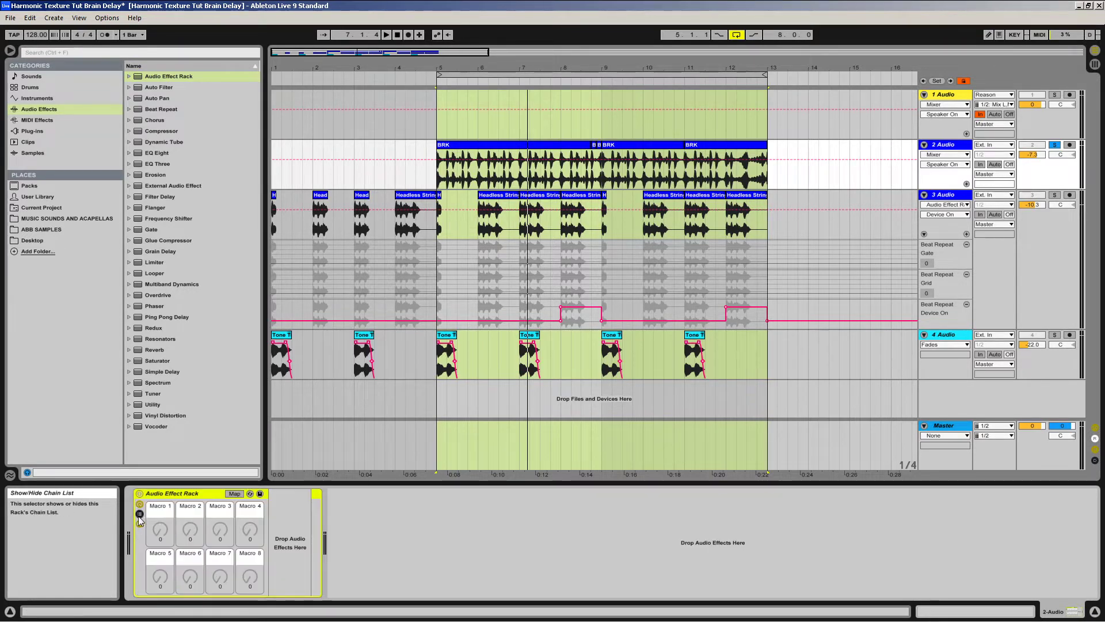
pyautogui.click(139, 514)
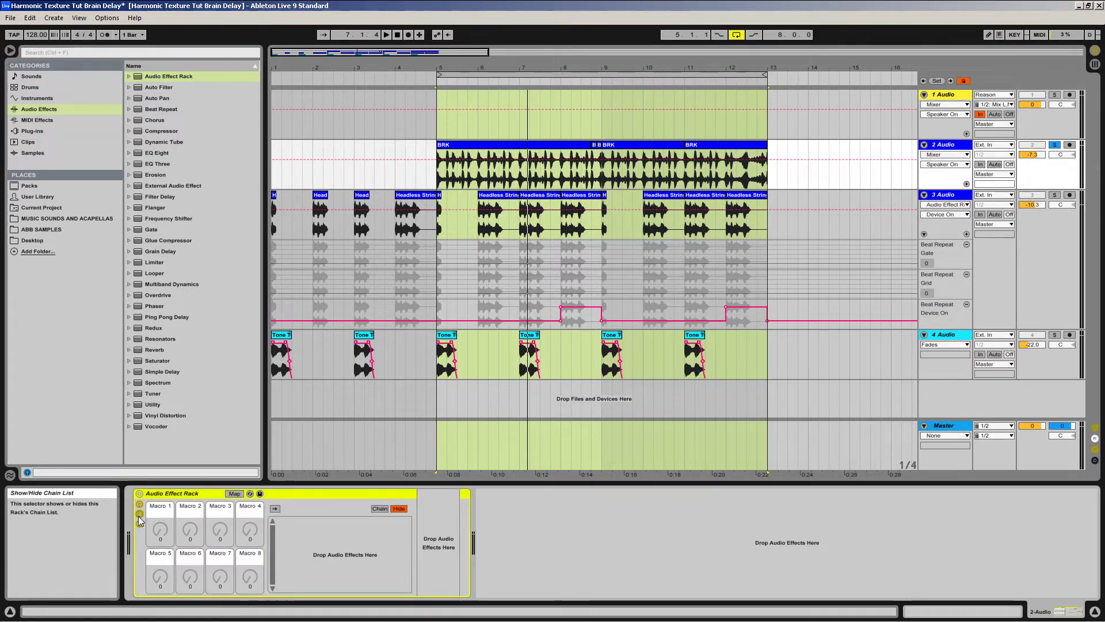
# Create two chains in the Audio Effect Rack and load a Grain Delay into the second one
pyautogui.rightClick(306, 537)
pyautogui.click(308, 539)
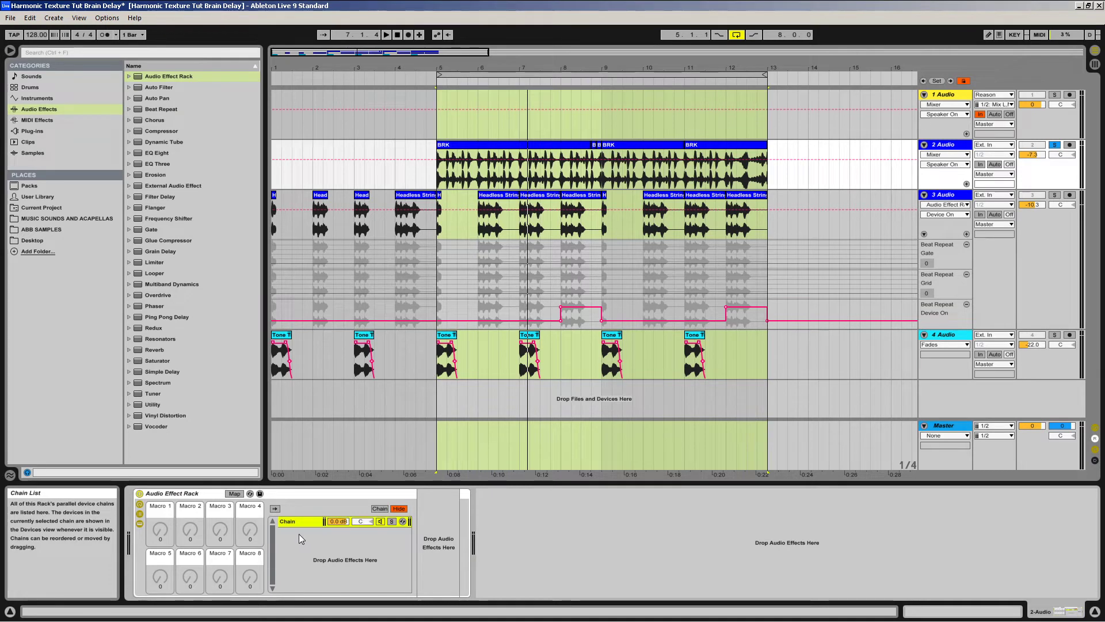
pyautogui.rightClick(298, 533)
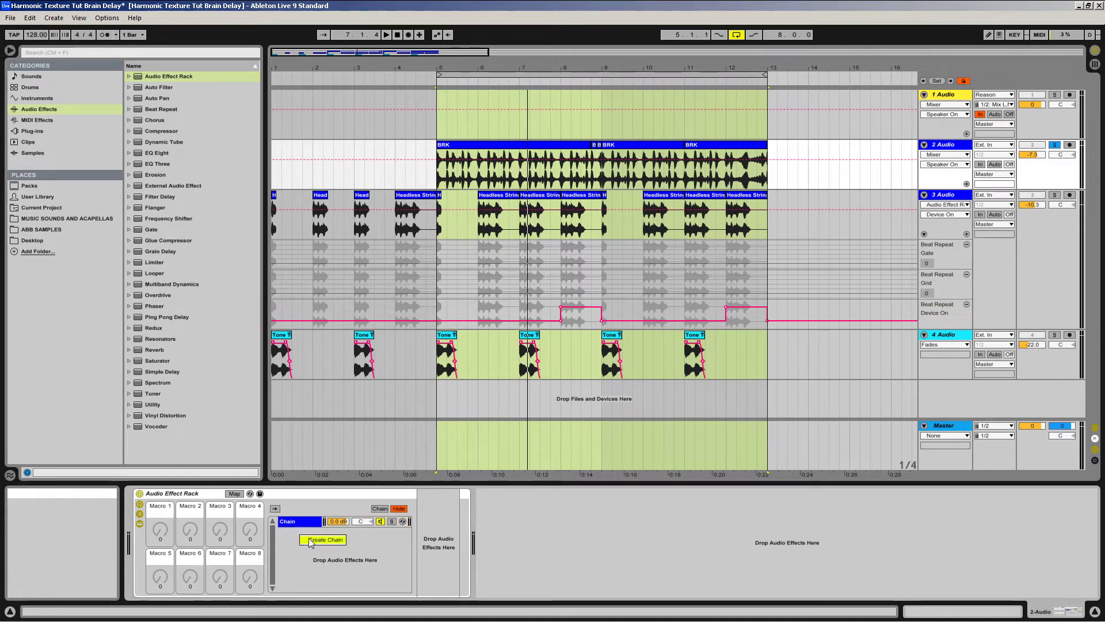
pyautogui.click(309, 540)
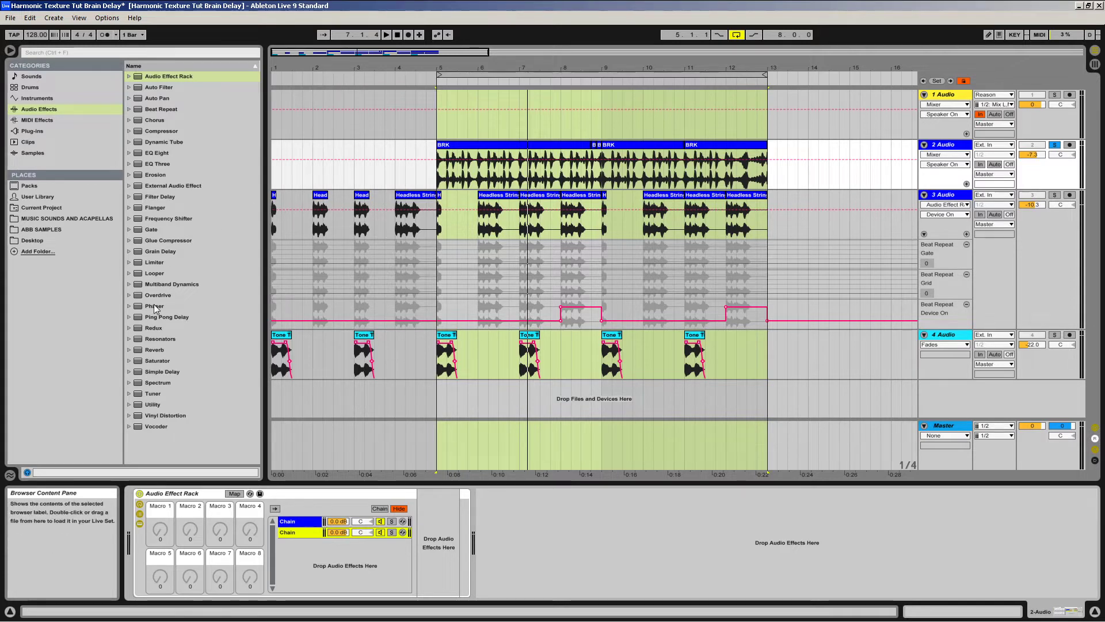
pyautogui.moveTo(160, 252); pyautogui.dragTo(307, 538)
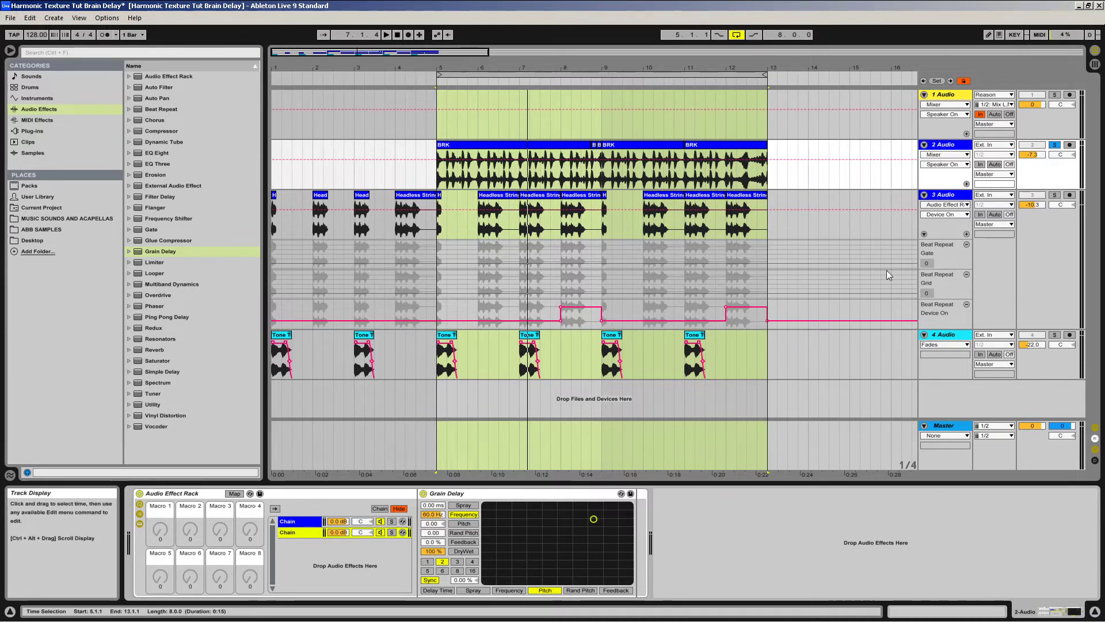
# Set the Grain Delay's pitch to -7 and its feedback to 33 %
pyautogui.click(796, 179)
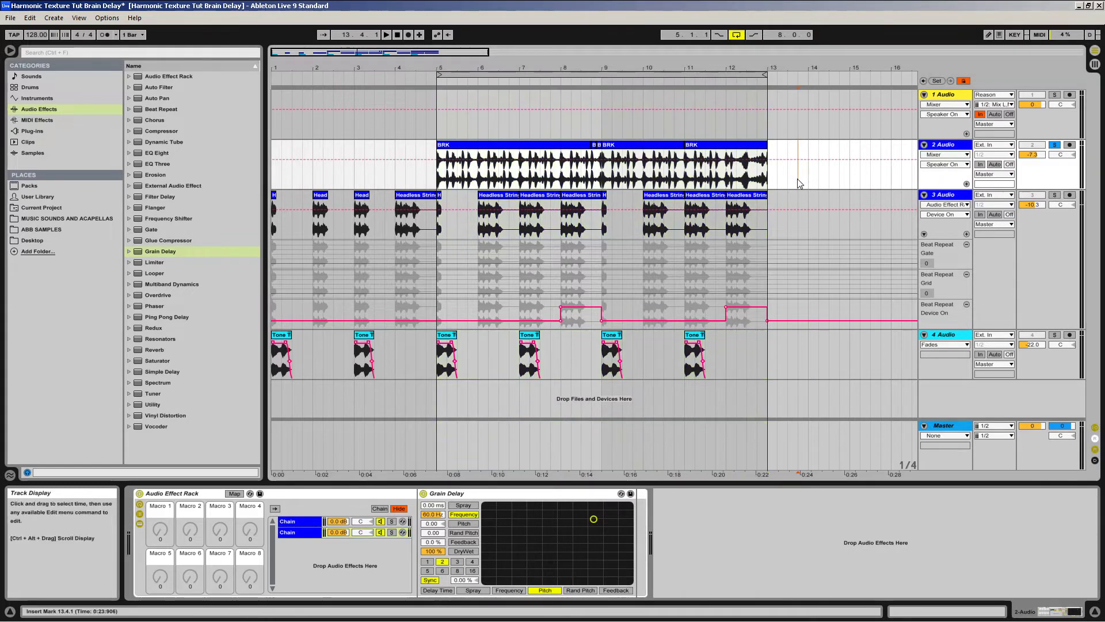
pyautogui.click(472, 494)
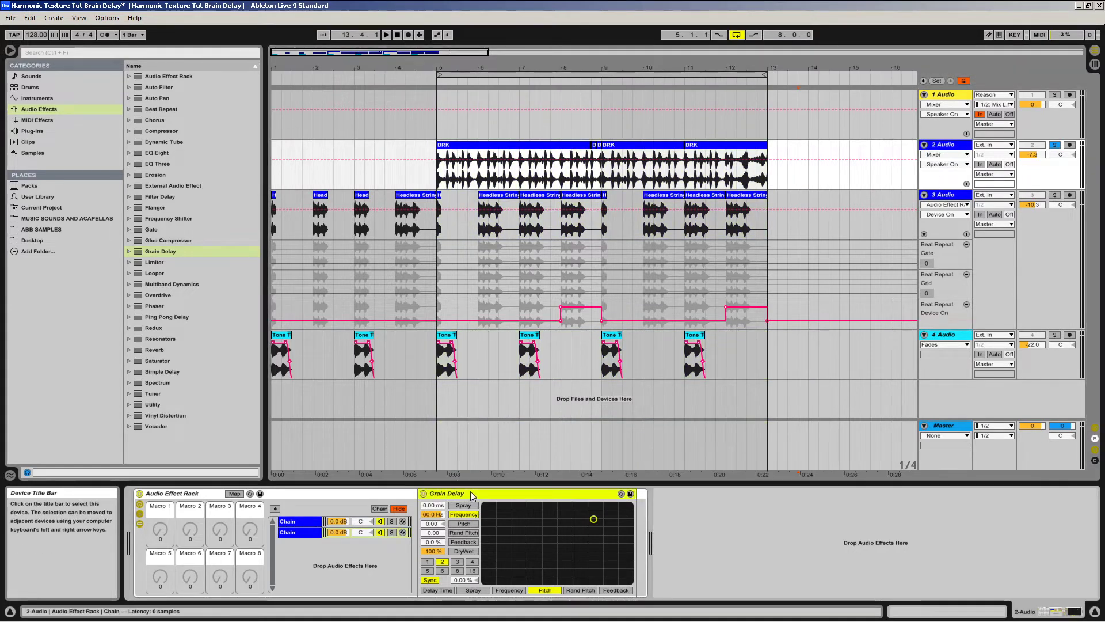
pyautogui.click(433, 524)
pyautogui.write('-')
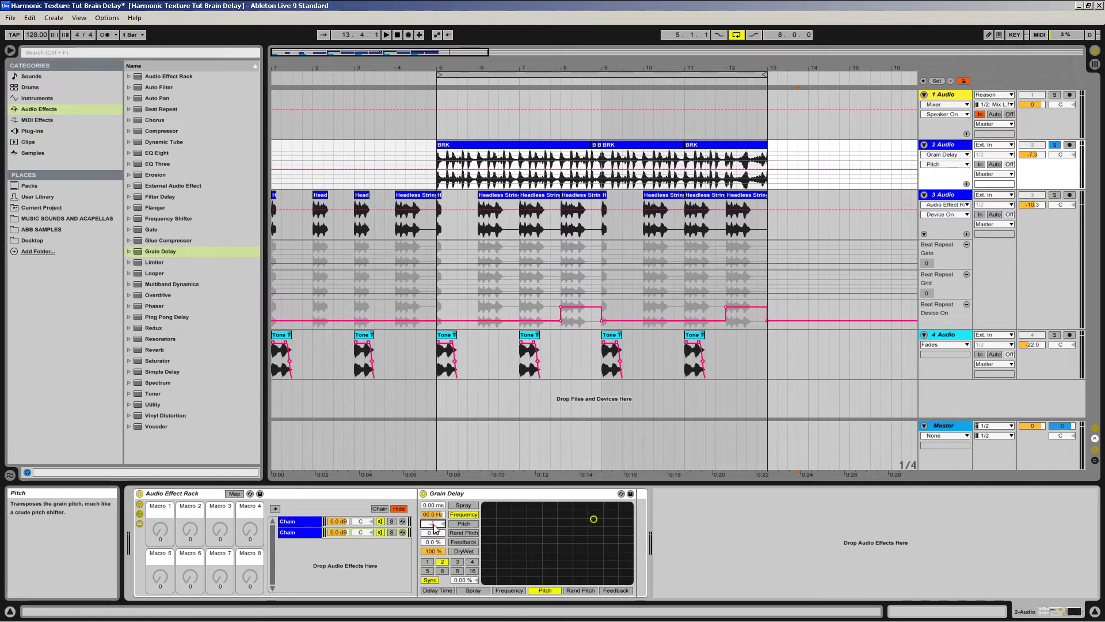
pyautogui.write('7')
pyautogui.press('Return')
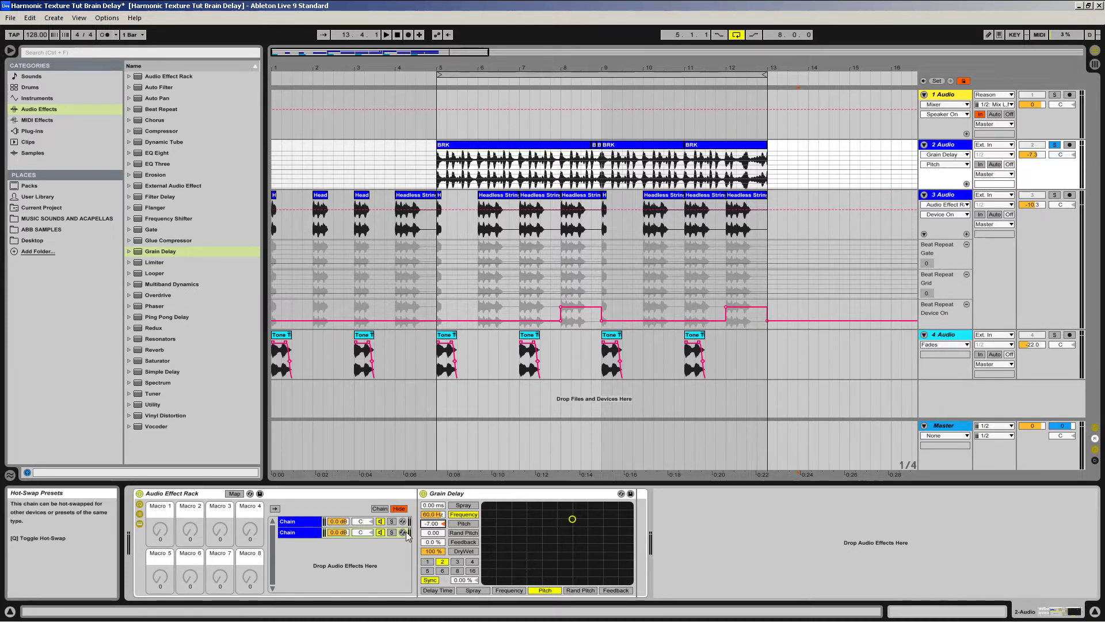
pyautogui.click(441, 544)
pyautogui.write('33')
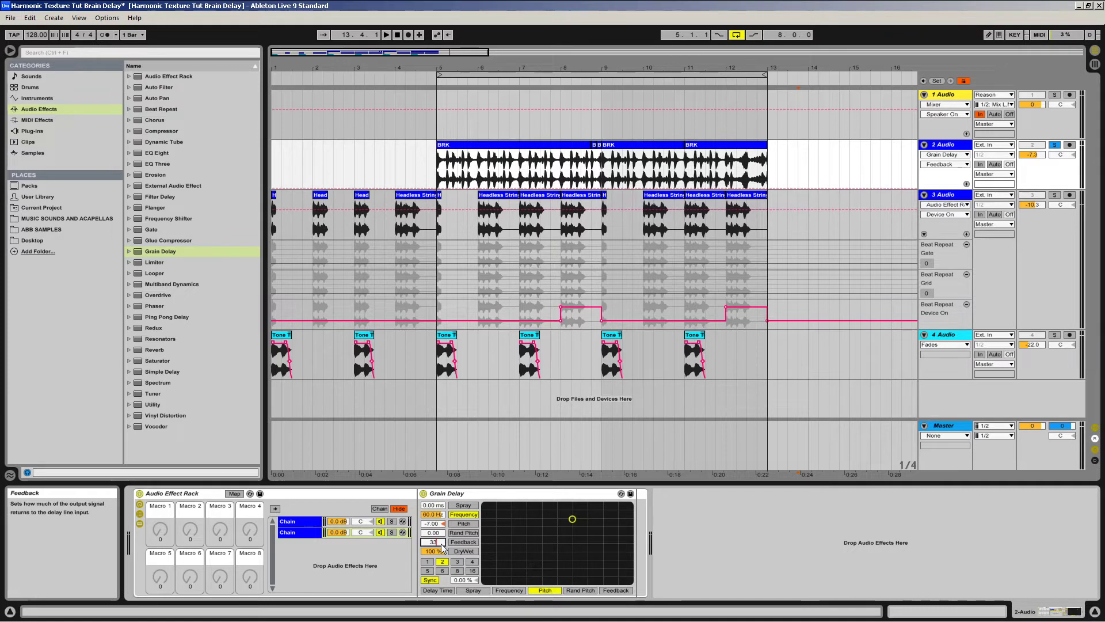
pyautogui.press('Return')
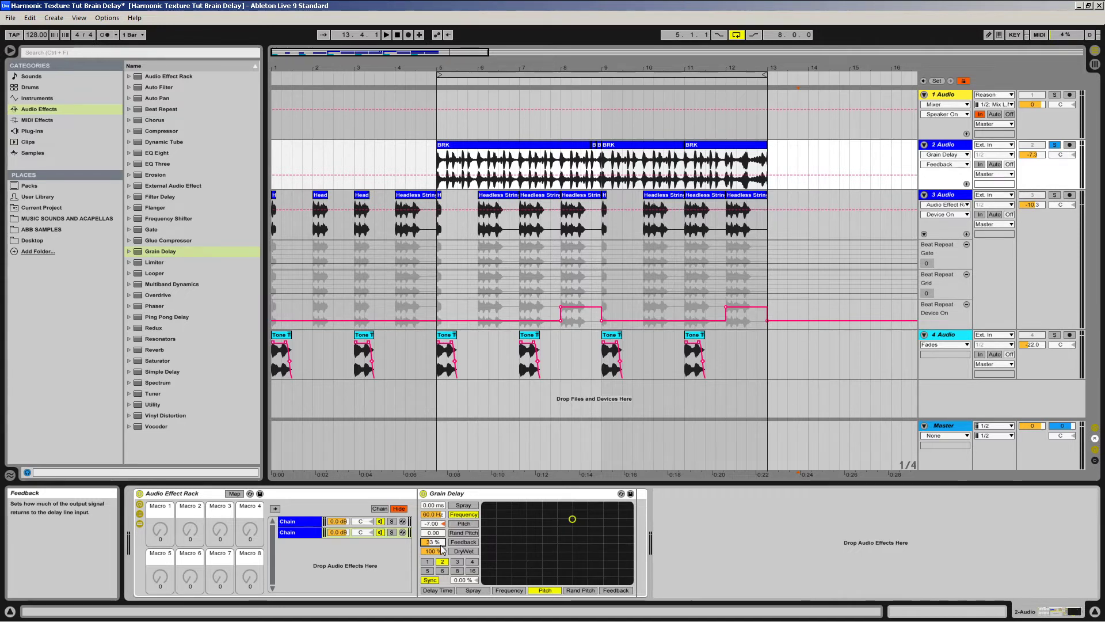
# With the Grain Delay in Sync mode, adjust its frequency to 10.5 Hz
pyautogui.click(434, 581)
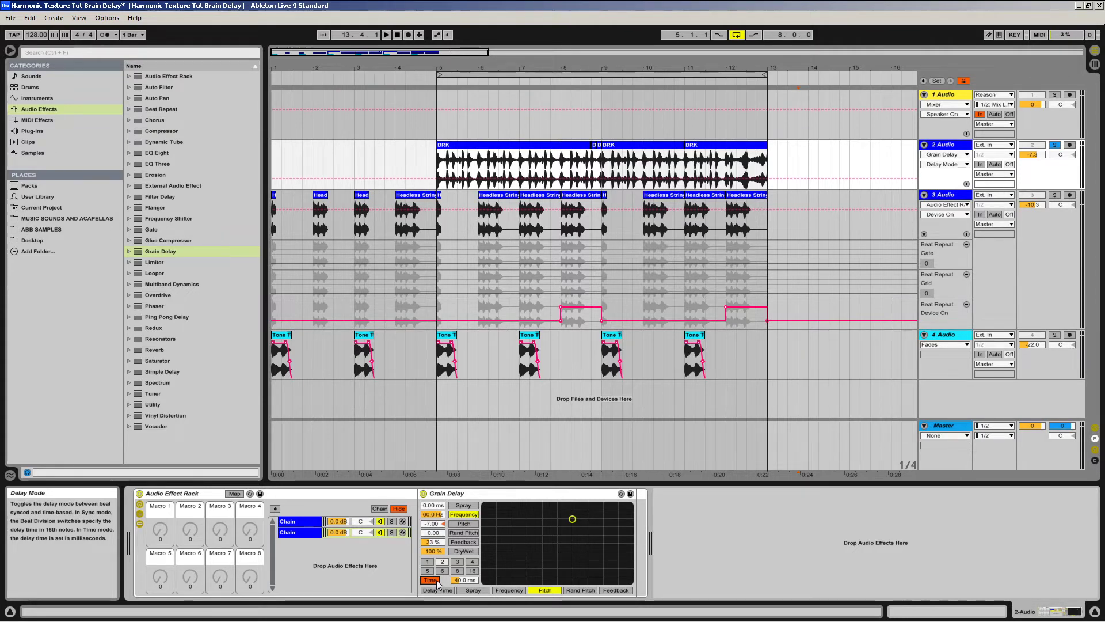
pyautogui.click(437, 582)
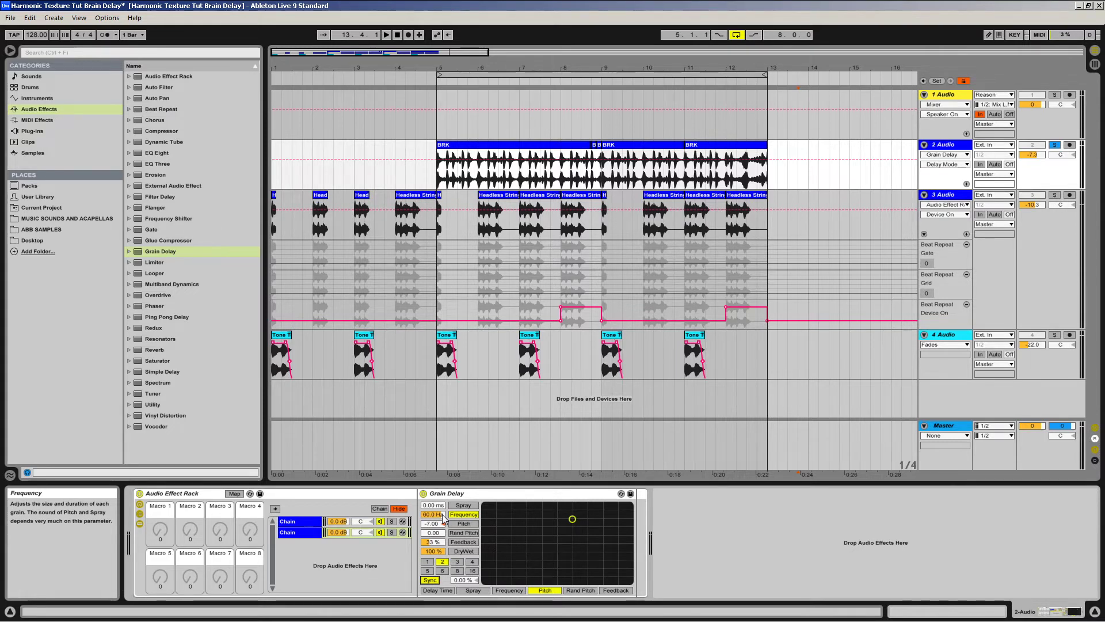
pyautogui.moveTo(444, 520); pyautogui.dragTo(444, 544)
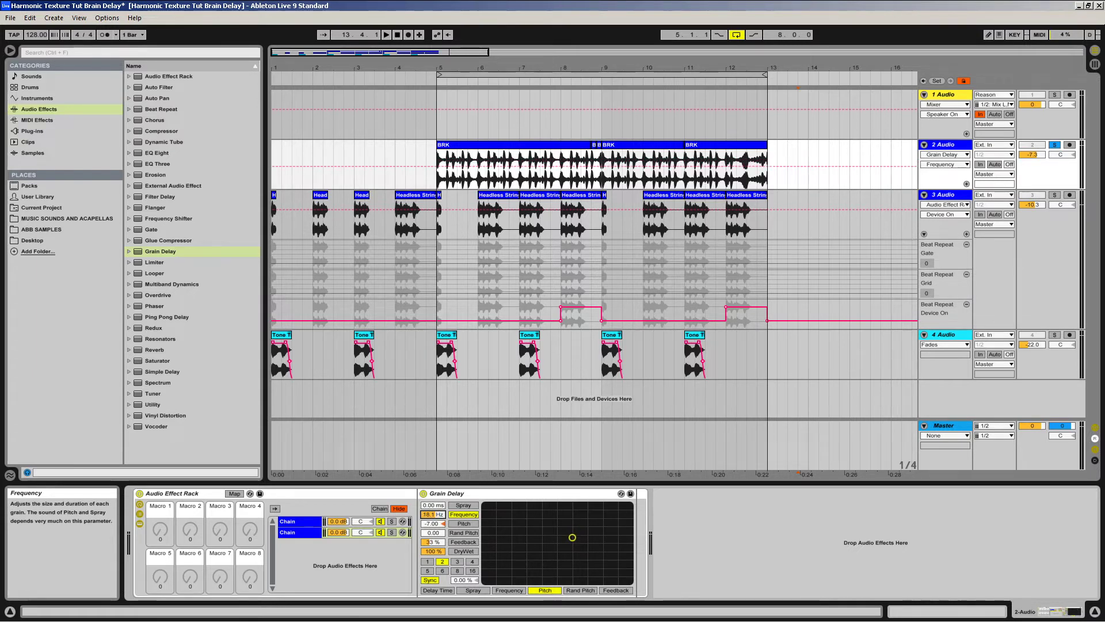
pyautogui.moveTo(440, 515); pyautogui.dragTo(441, 523)
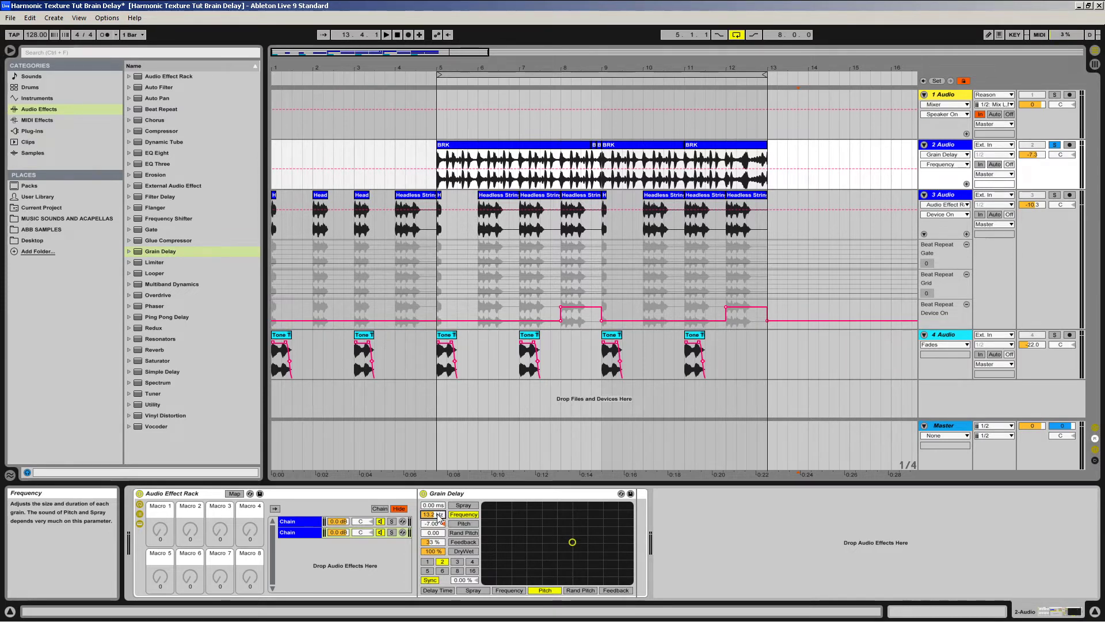
pyautogui.moveTo(439, 516); pyautogui.dragTo(440, 514)
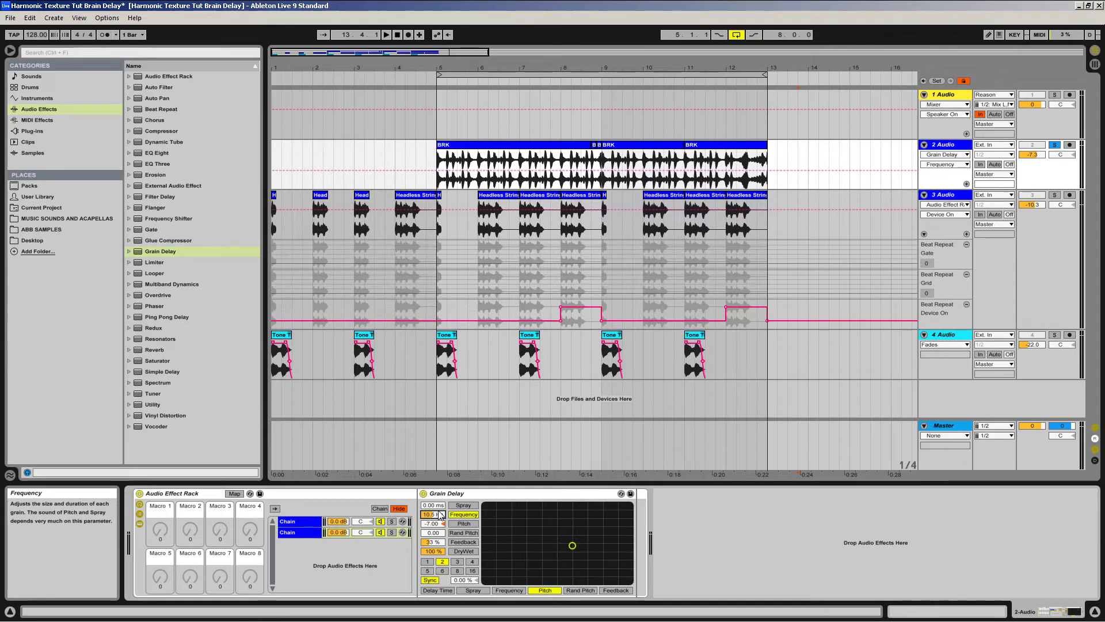
pyautogui.moveTo(441, 514); pyautogui.dragTo(441, 521)
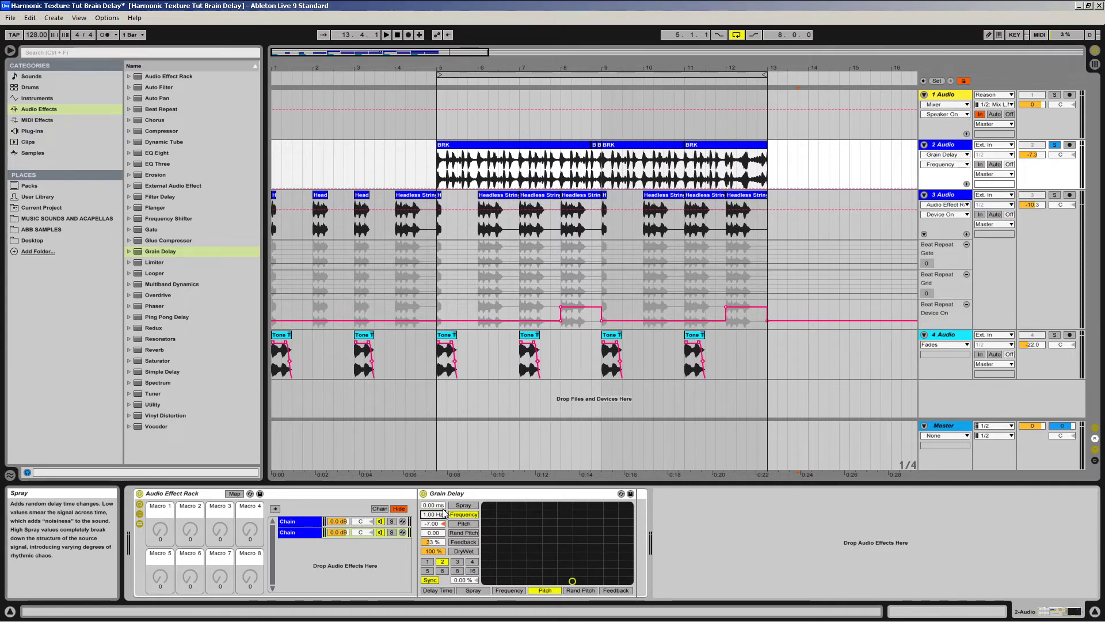
pyautogui.moveTo(441, 514); pyautogui.dragTo(441, 495)
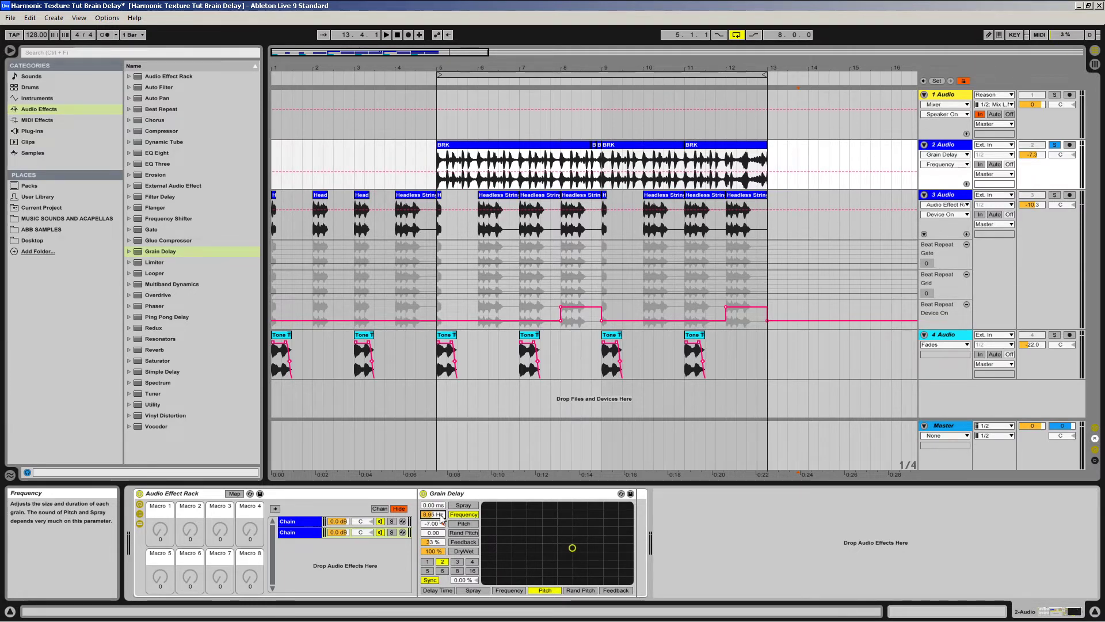
pyautogui.moveTo(441, 515); pyautogui.dragTo(440, 514)
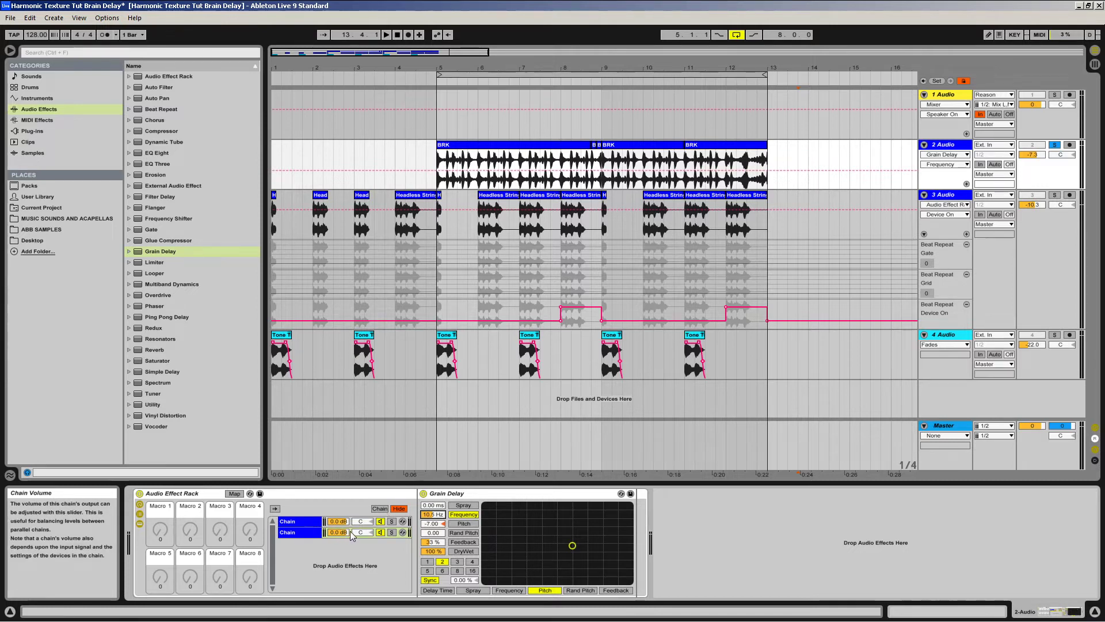
# Lower the volume of the rack's second chain, which holds the Grain Delay, to -9.0 dB
pyautogui.moveTo(344, 531); pyautogui.dragTo(343, 553)
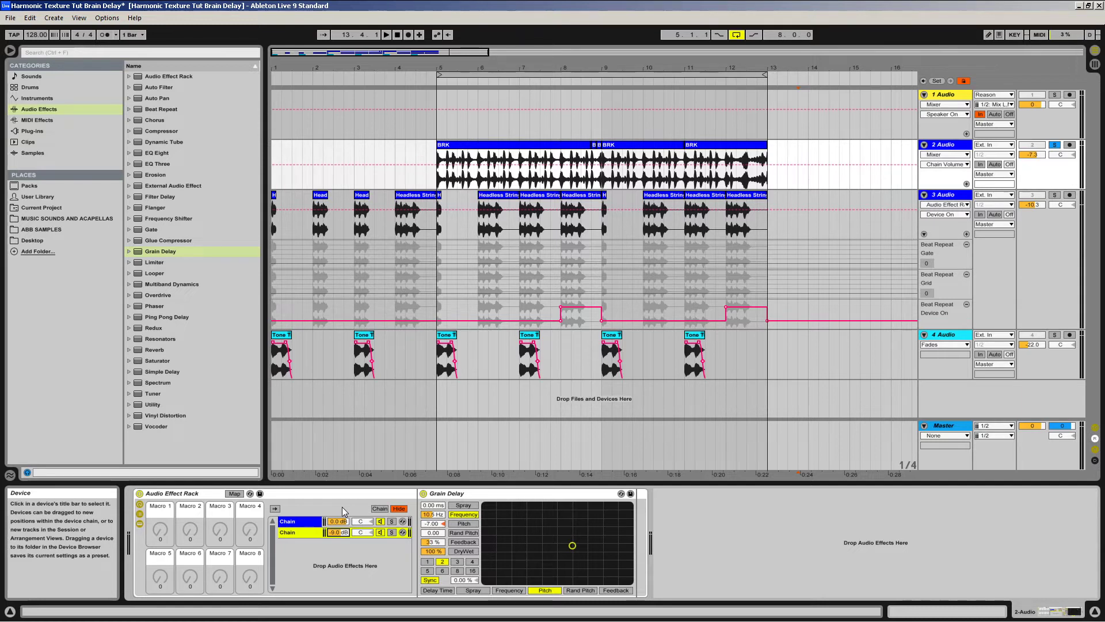
# Select the rack's second chain and play the BRK loop from bar 5 with both chains active
pyautogui.click(305, 532)
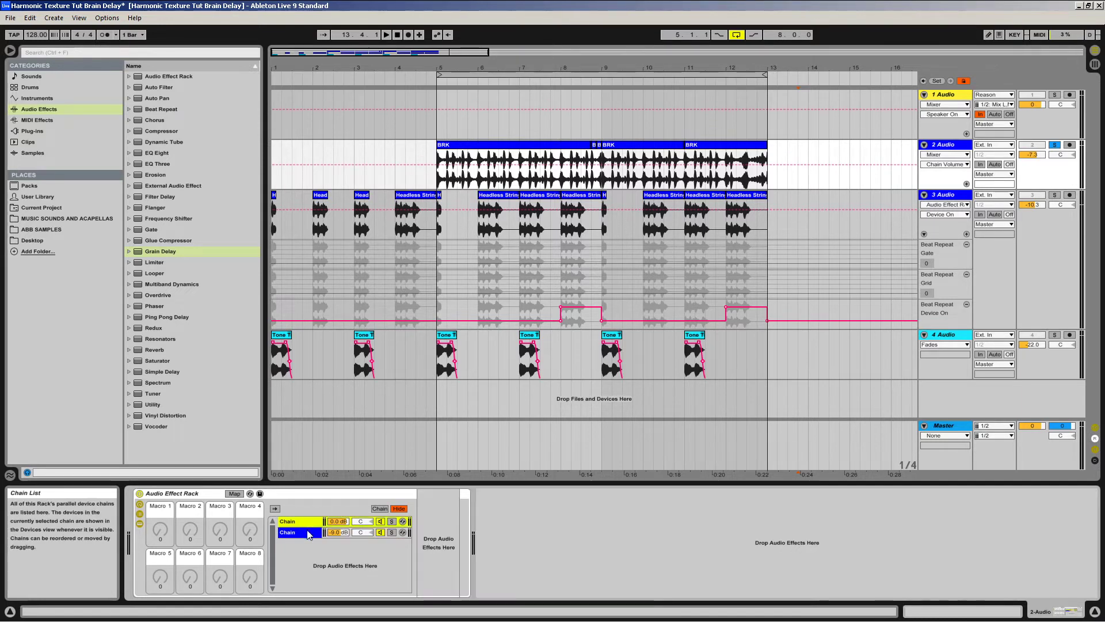
pyautogui.click(306, 532)
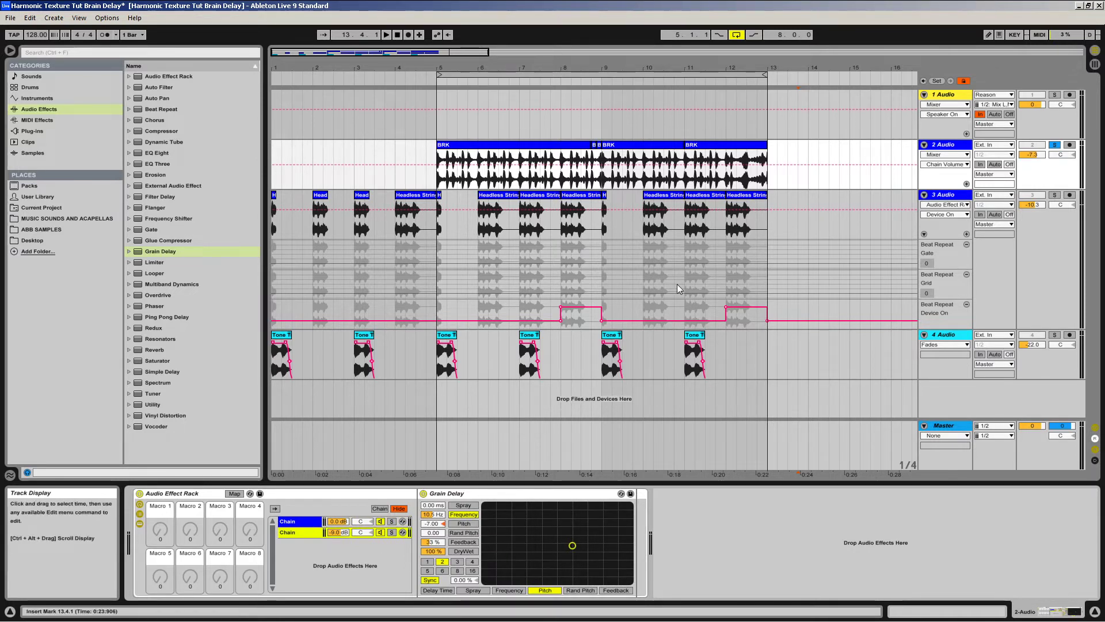
pyautogui.click(434, 80)
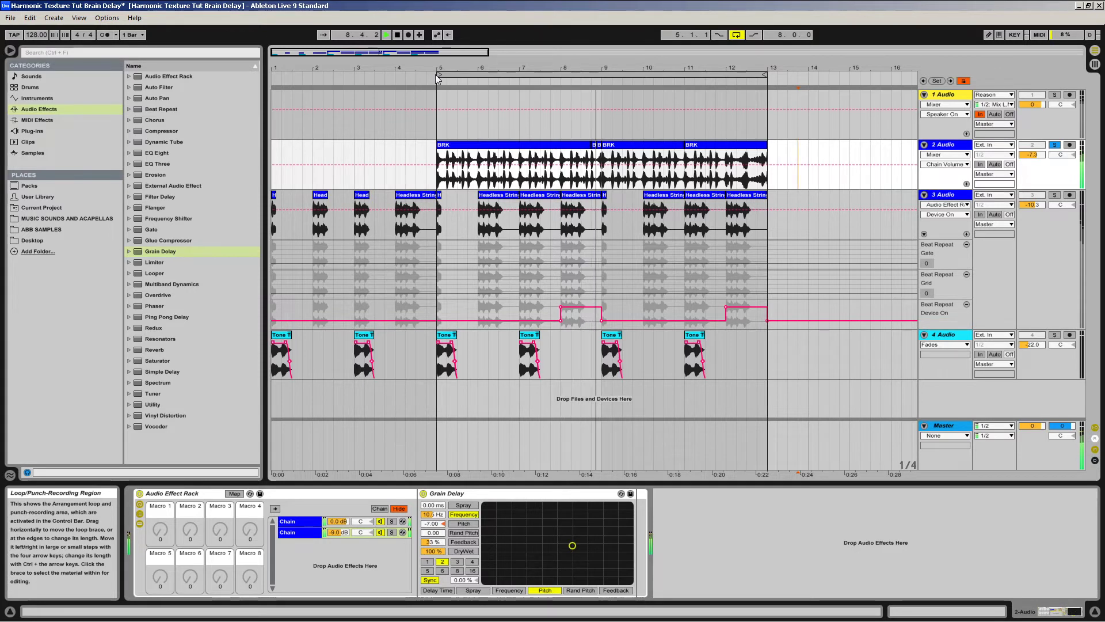
pyautogui.press('space')
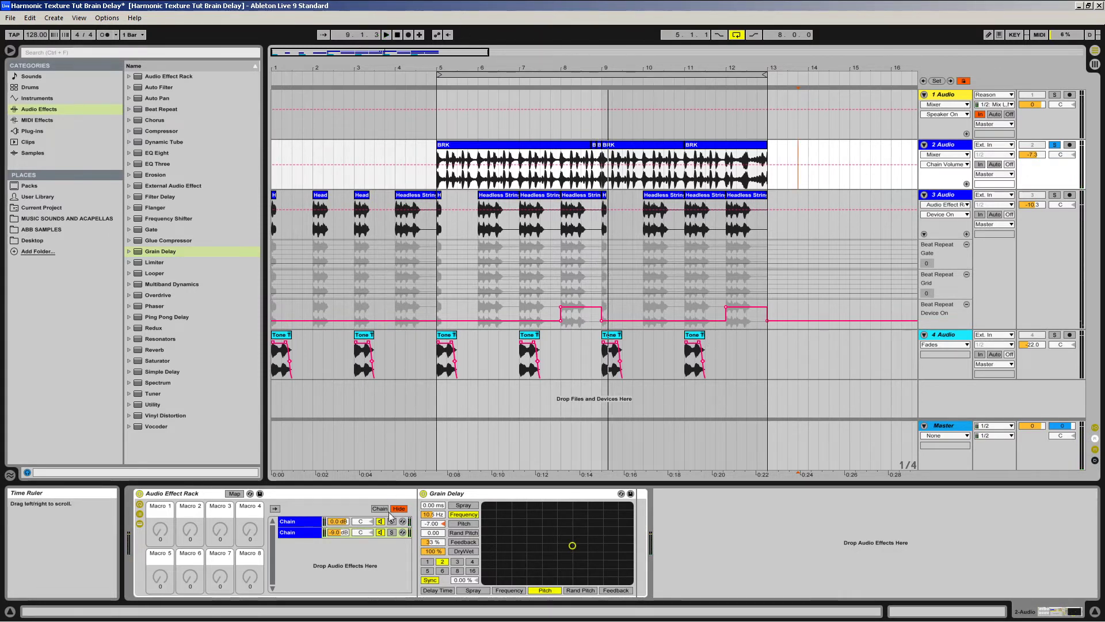
# Solo the rack's dry first chain and play the BRK loop to hear it on its own
pyautogui.moveTo(455, 494); pyautogui.dragTo(514, 187)
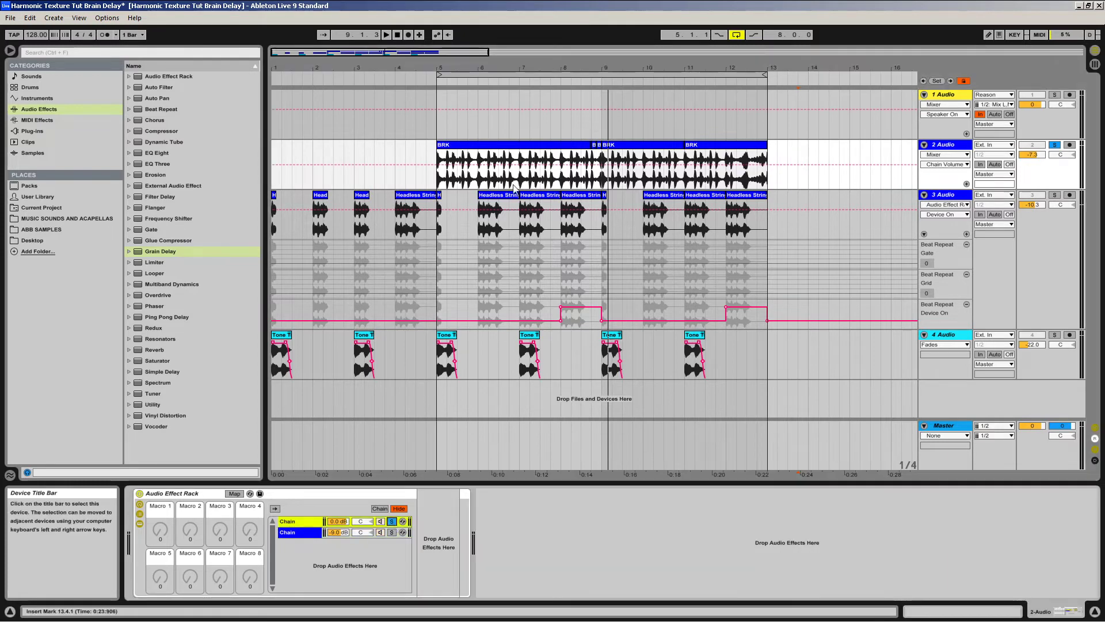
pyautogui.click(493, 81)
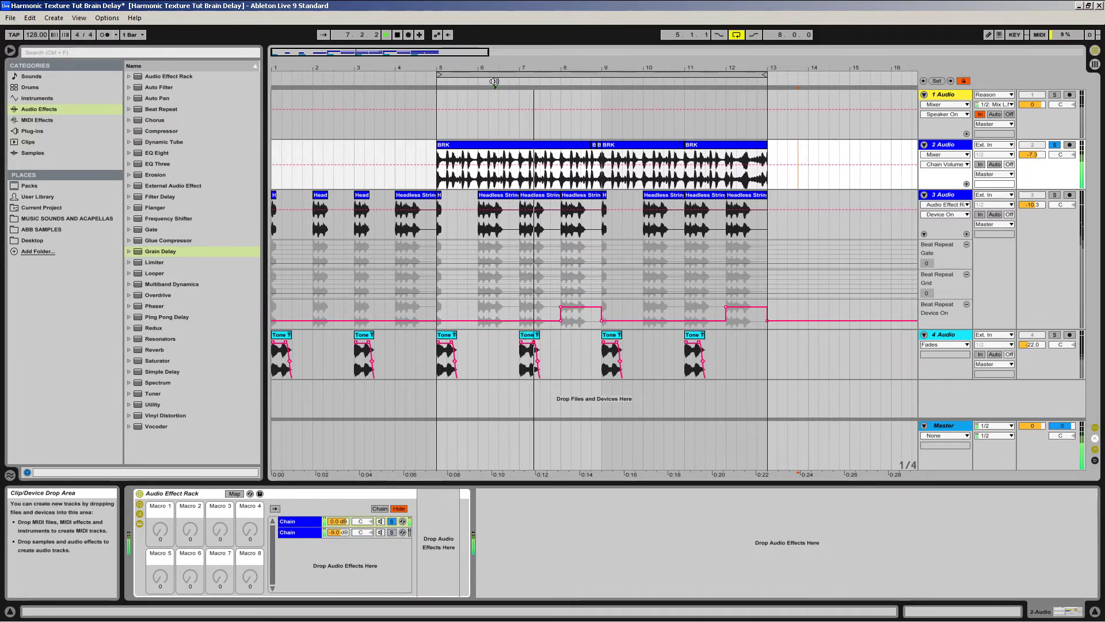
pyautogui.click(494, 81)
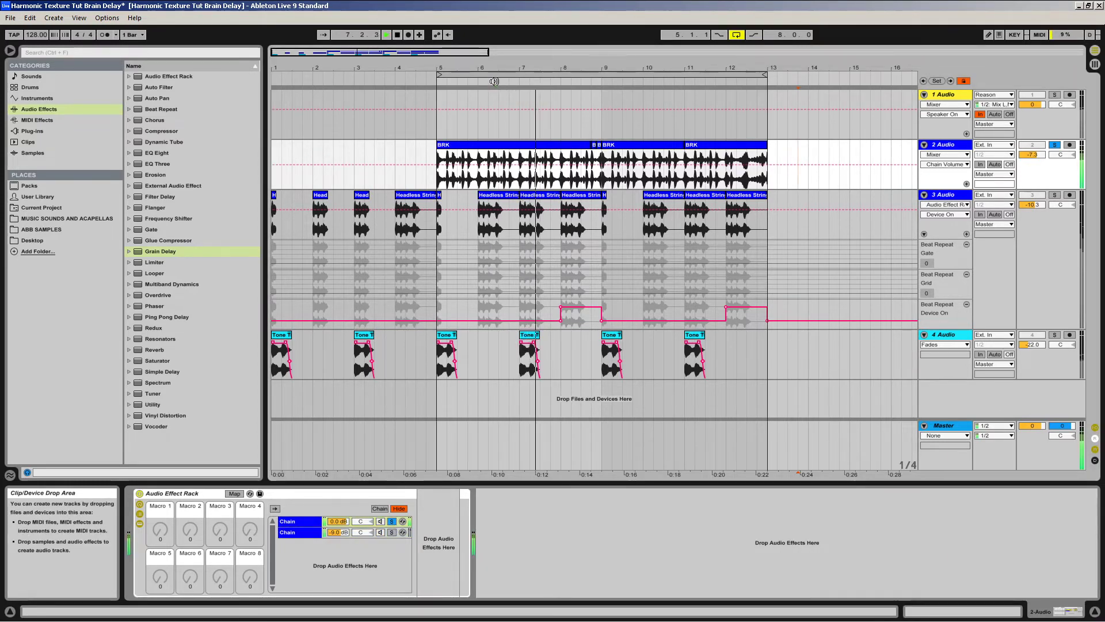
pyautogui.press('space')
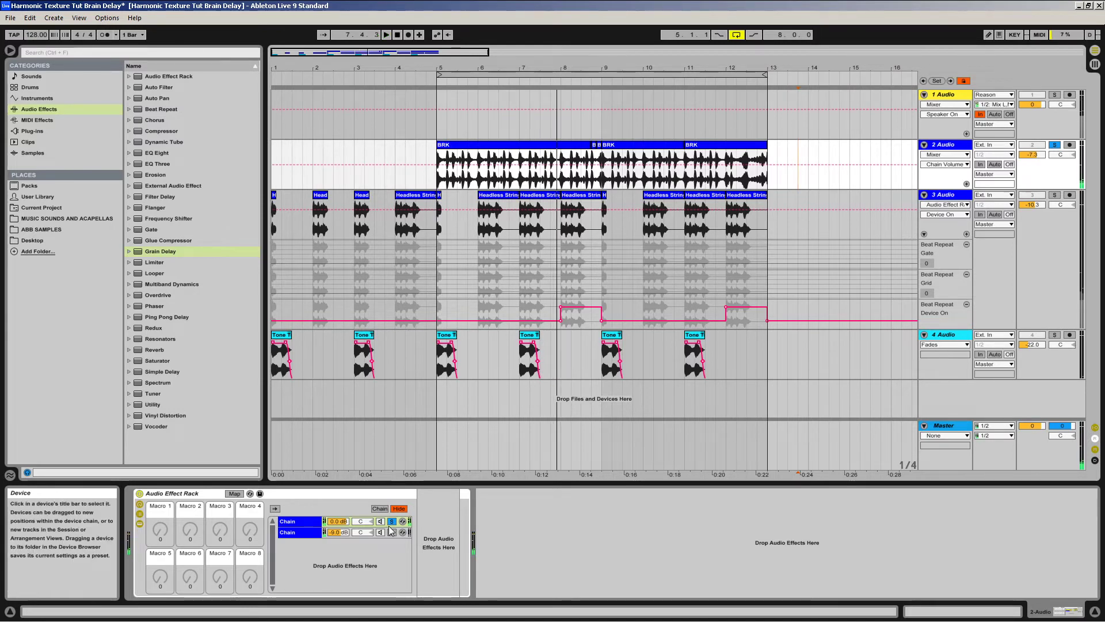
# Solo the Grain Delay chain instead, play the BRK loop to hear it alone, and turn its solo off
pyautogui.click(297, 532)
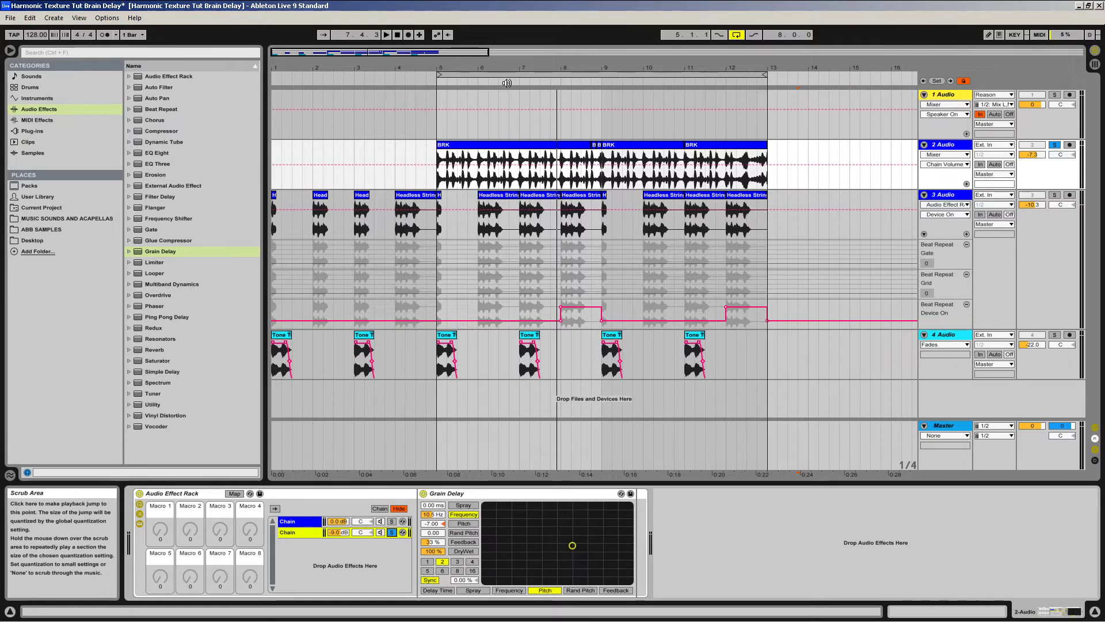
pyautogui.click(507, 83)
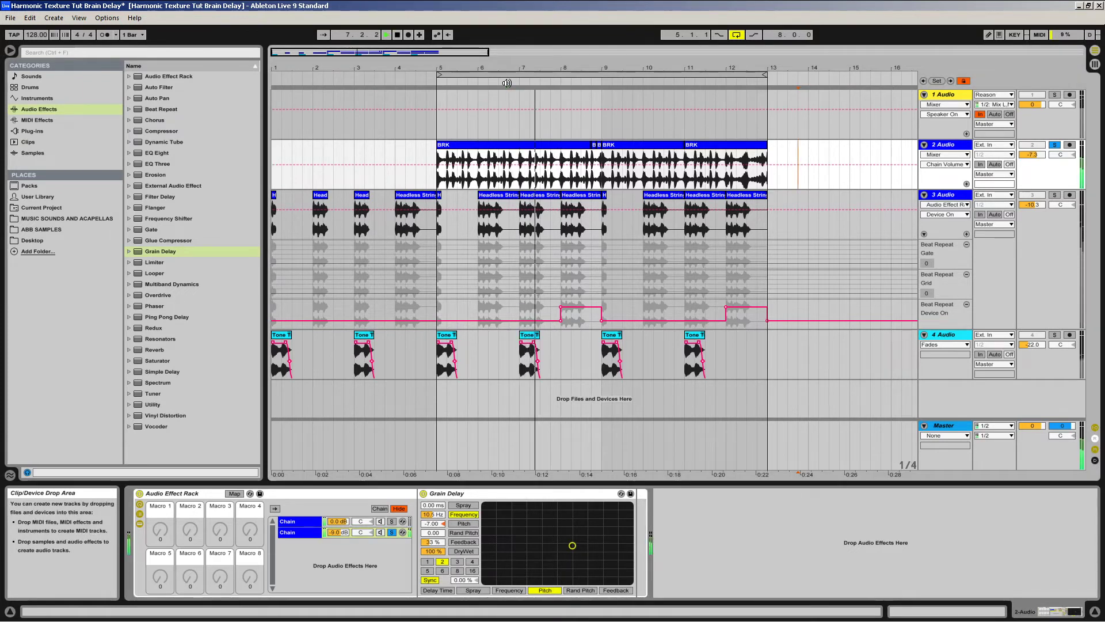
pyautogui.click(507, 83)
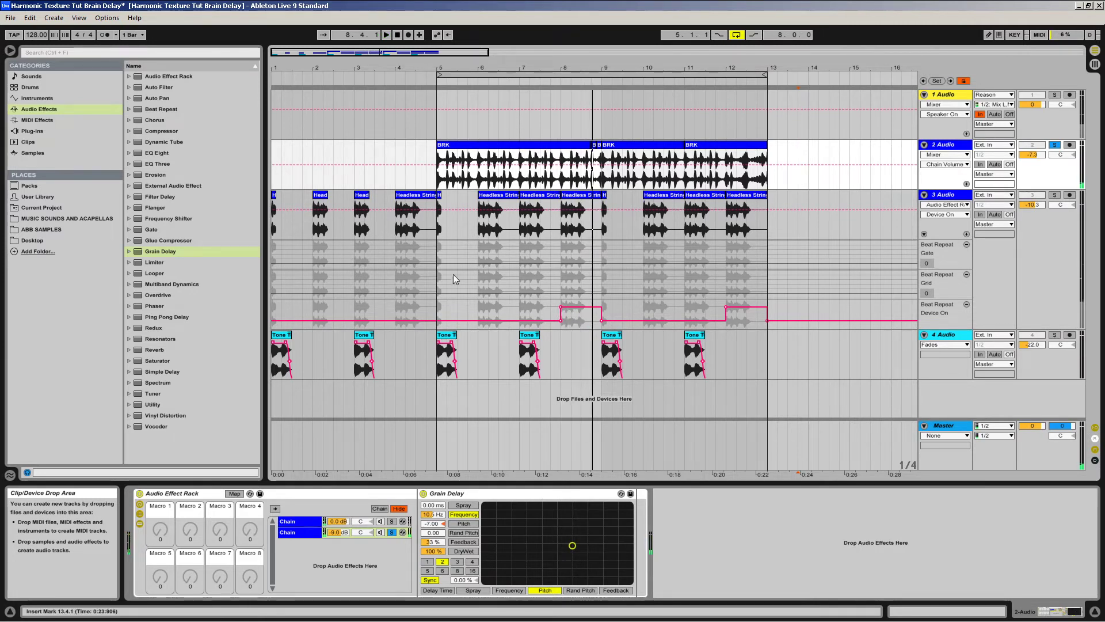
pyautogui.click(391, 532)
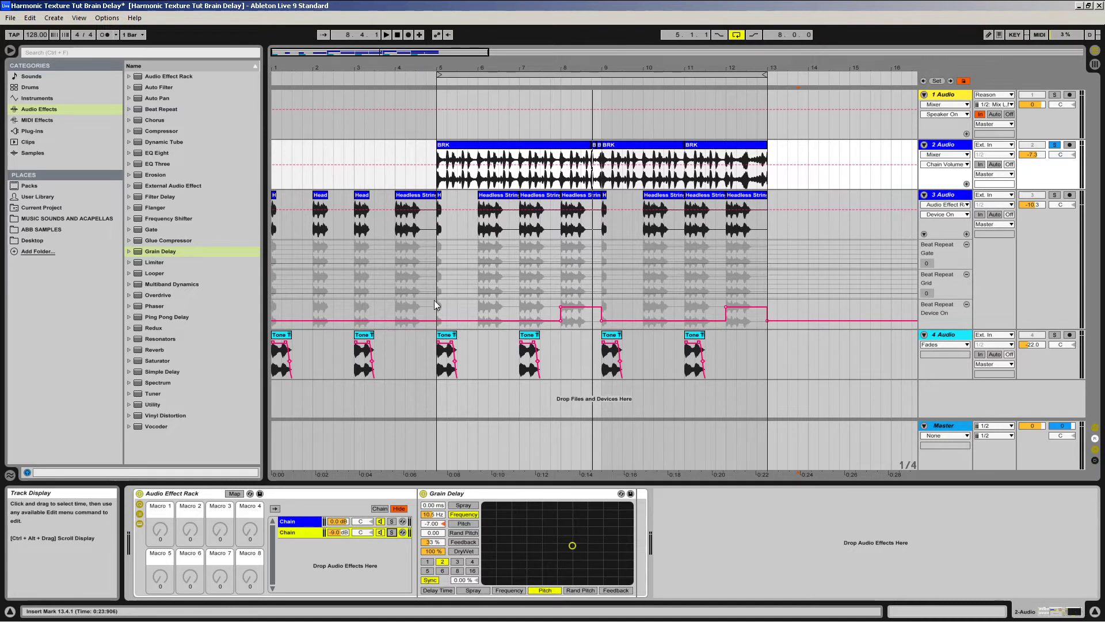
# Play the loop from bar 5 and toggle the dry chain's solo to compare it with the full effect
pyautogui.click(428, 66)
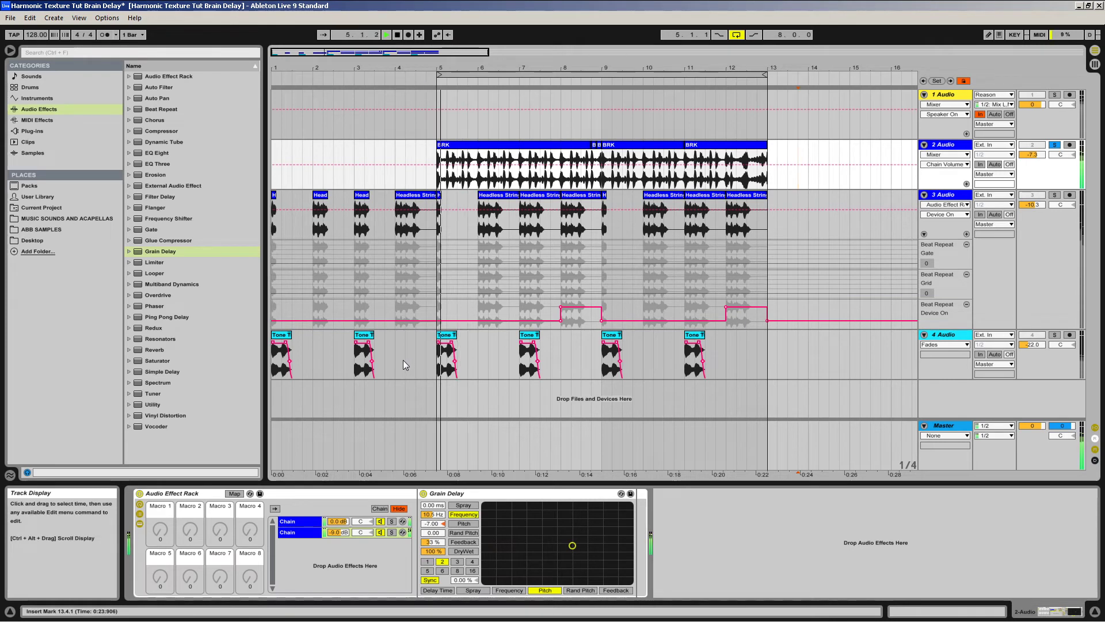
pyautogui.click(392, 522)
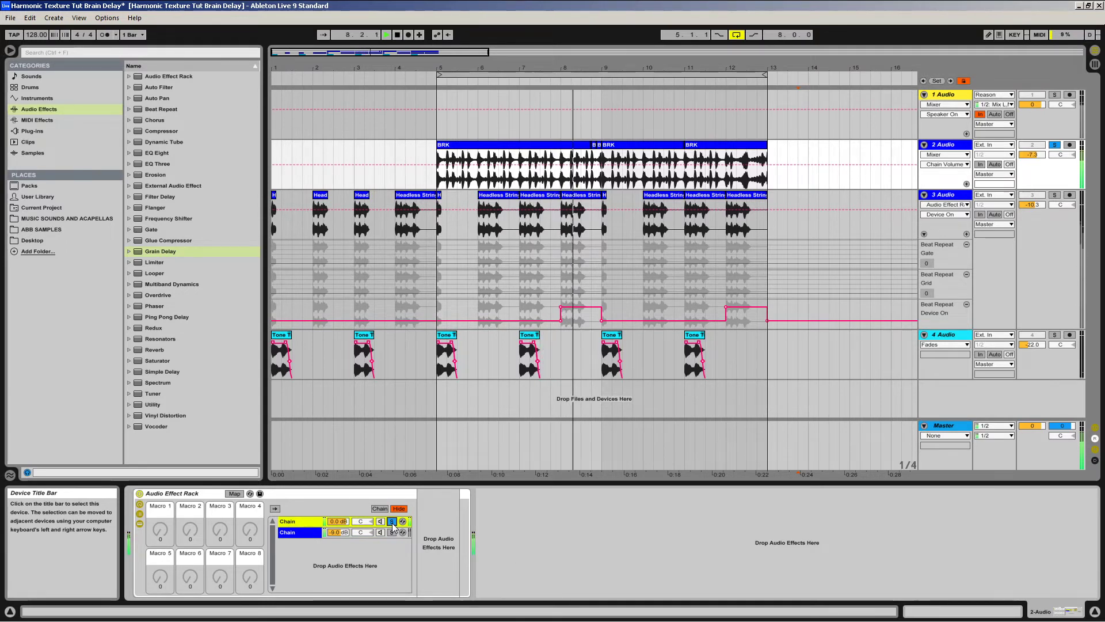
pyautogui.click(392, 522)
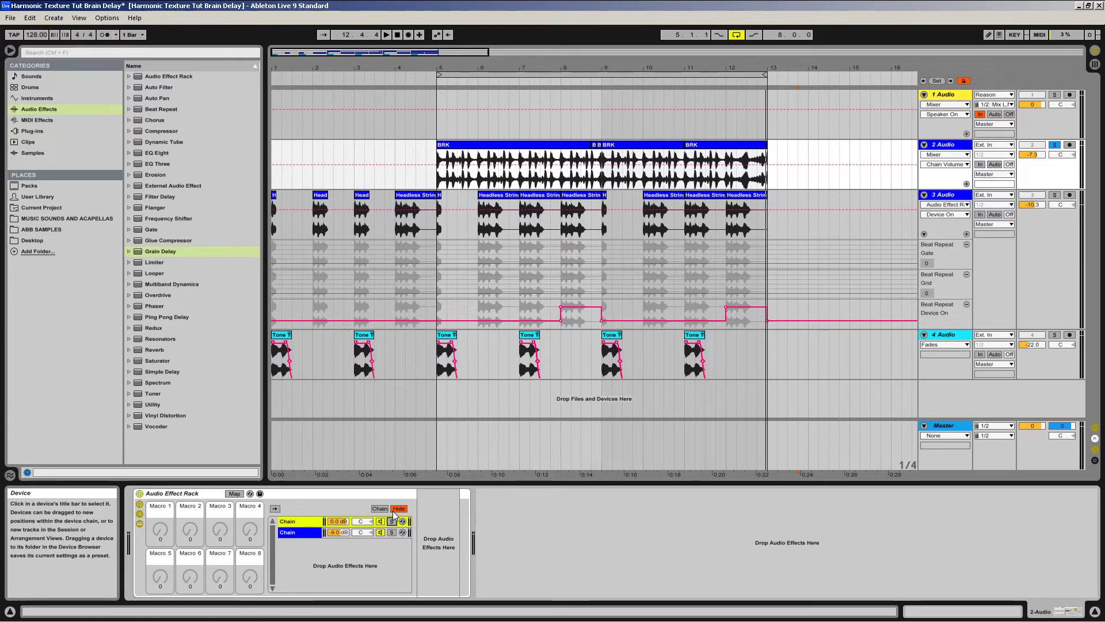
# Solo only the 3 Audio track and delete all of its effects, including the Audio Effect Rack, Beat Repeat and Reverb
pyautogui.click(1035, 294)
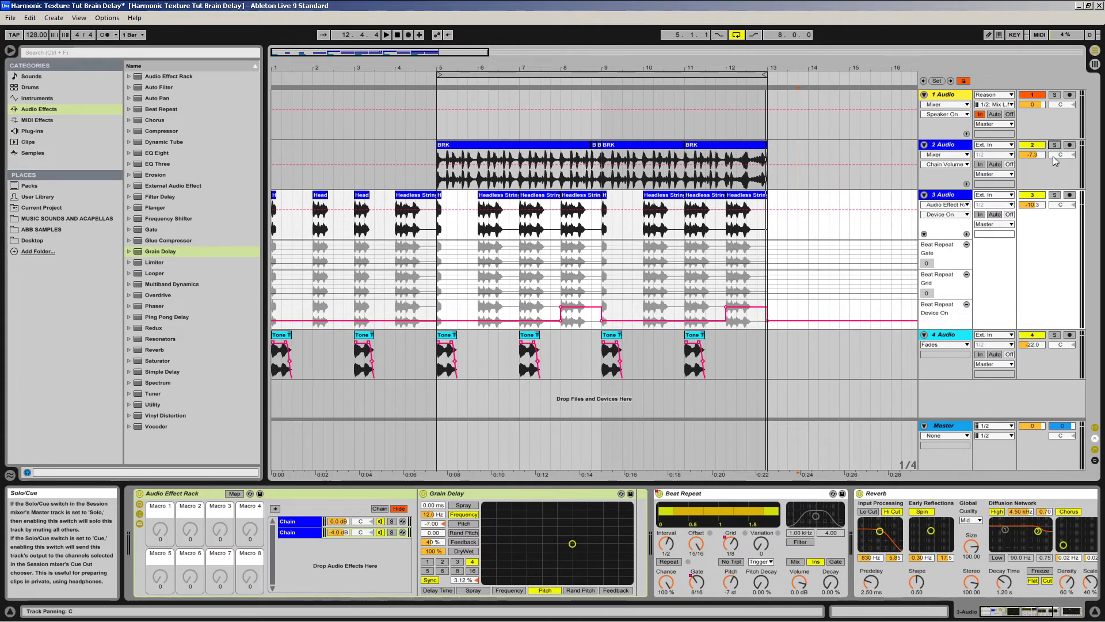
pyautogui.click(1055, 196)
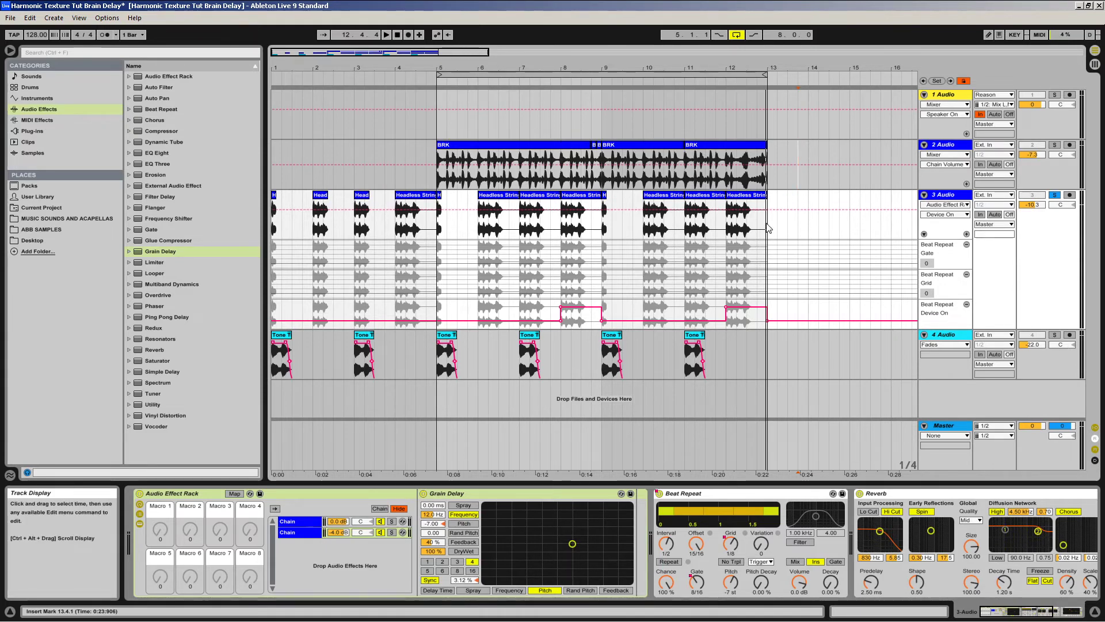
pyautogui.click(202, 495)
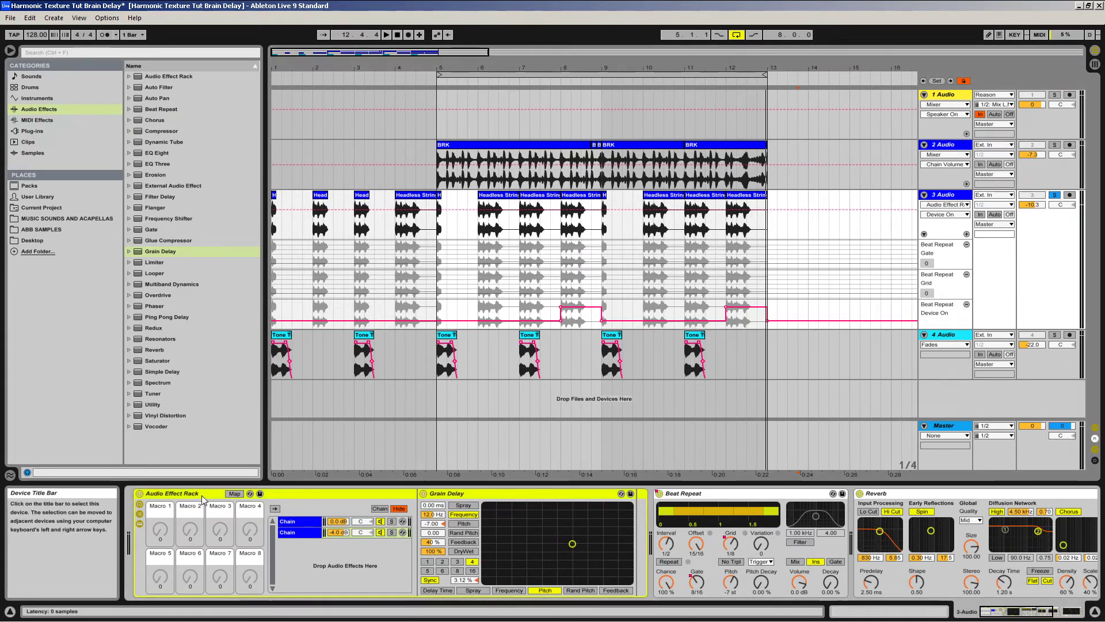
pyautogui.press('Delete')
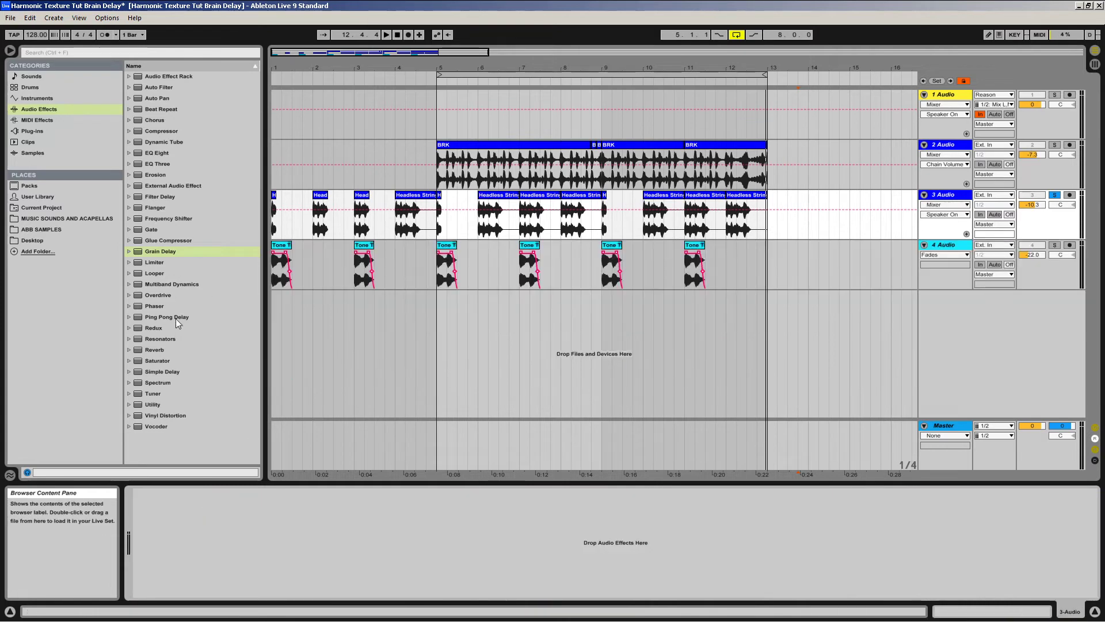
# Load an empty Audio Effect Rack onto the 3 Audio track and show its chain list and macro controls
pyautogui.click(161, 77)
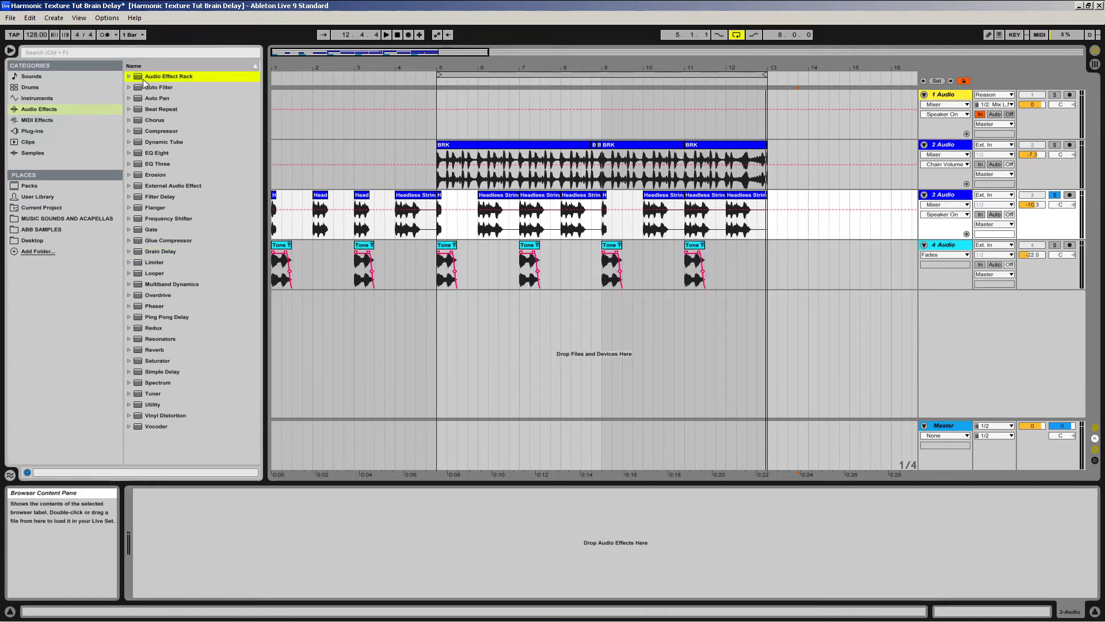
pyautogui.moveTo(345, 465); pyautogui.dragTo(212, 530)
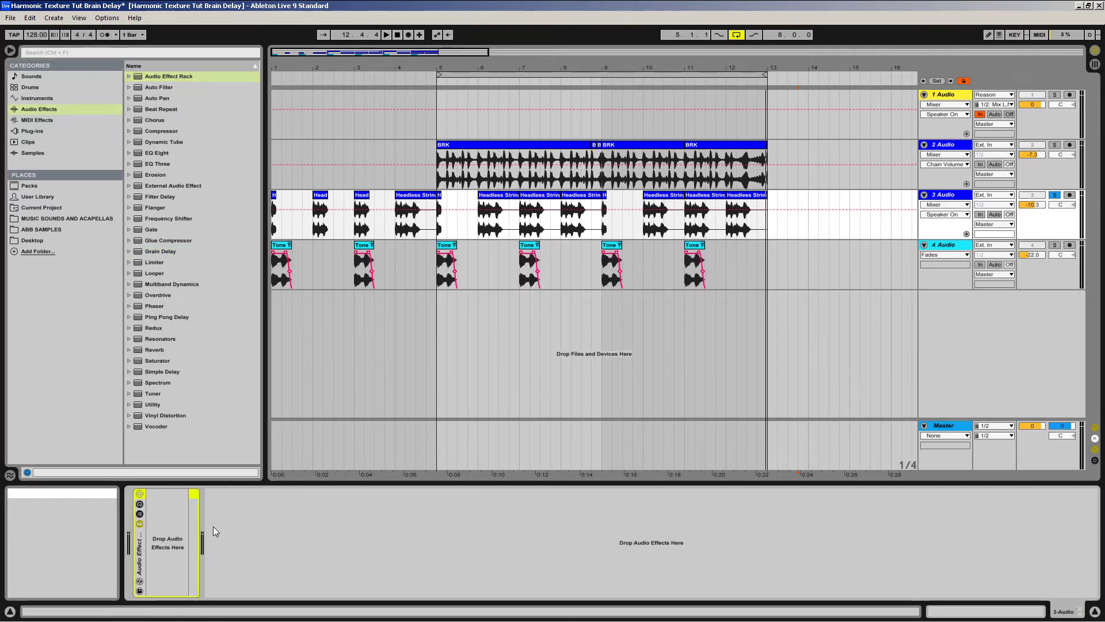
pyautogui.doubleClick(139, 511)
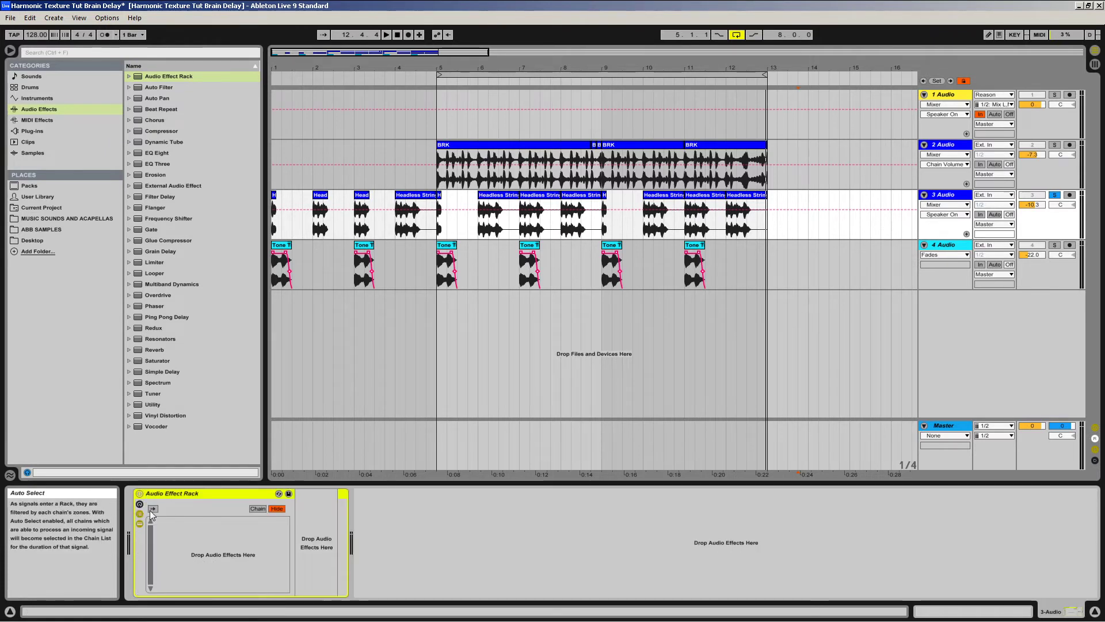
pyautogui.click(141, 504)
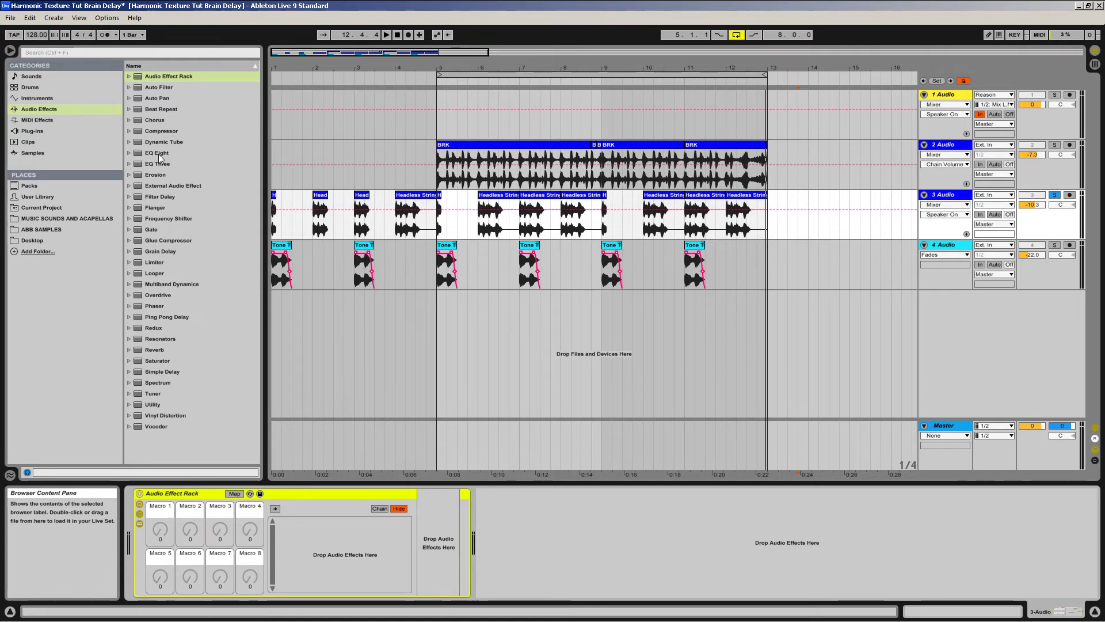
# Create two chains in the new rack and load a Grain Delay into the second one
pyautogui.rightClick(305, 534)
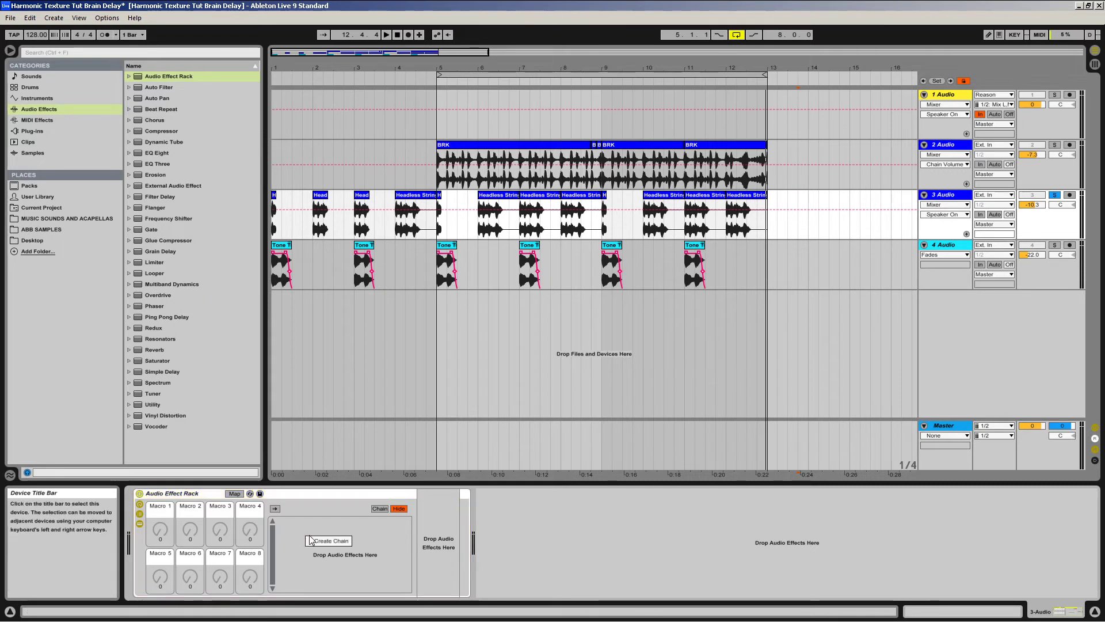
pyautogui.click(311, 541)
pyautogui.rightClick(311, 544)
pyautogui.click(316, 548)
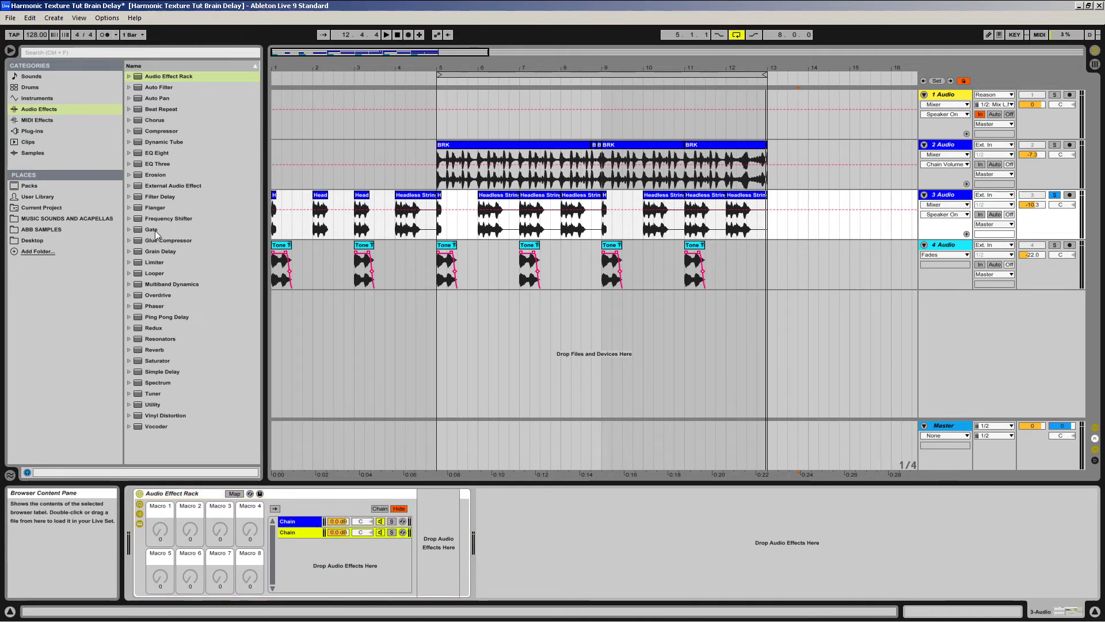
pyautogui.moveTo(138, 255); pyautogui.dragTo(428, 518)
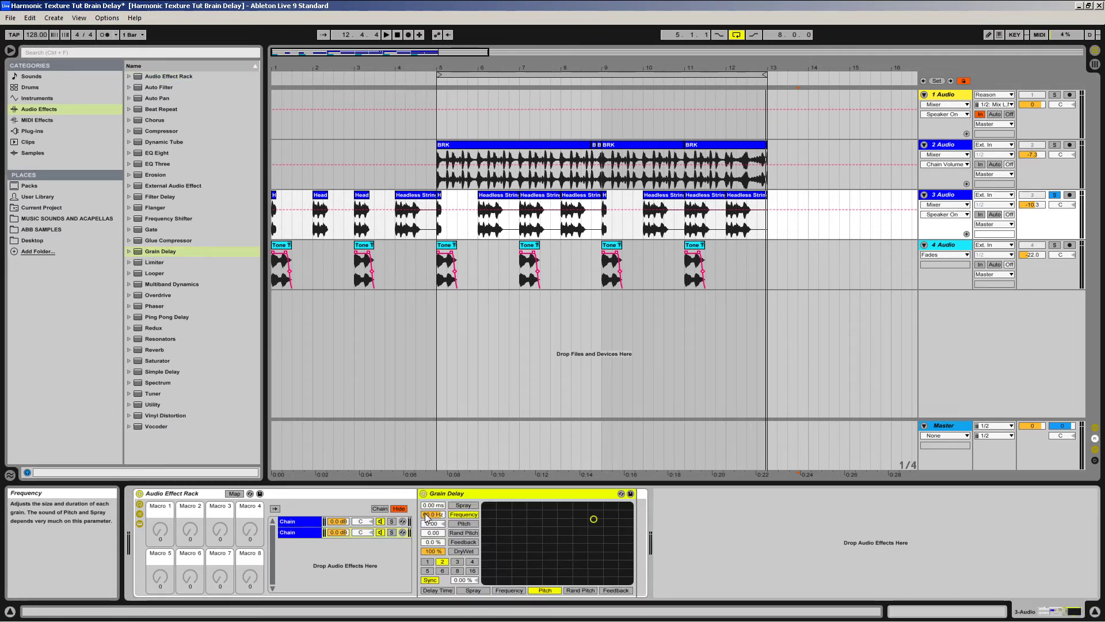
pyautogui.click(310, 532)
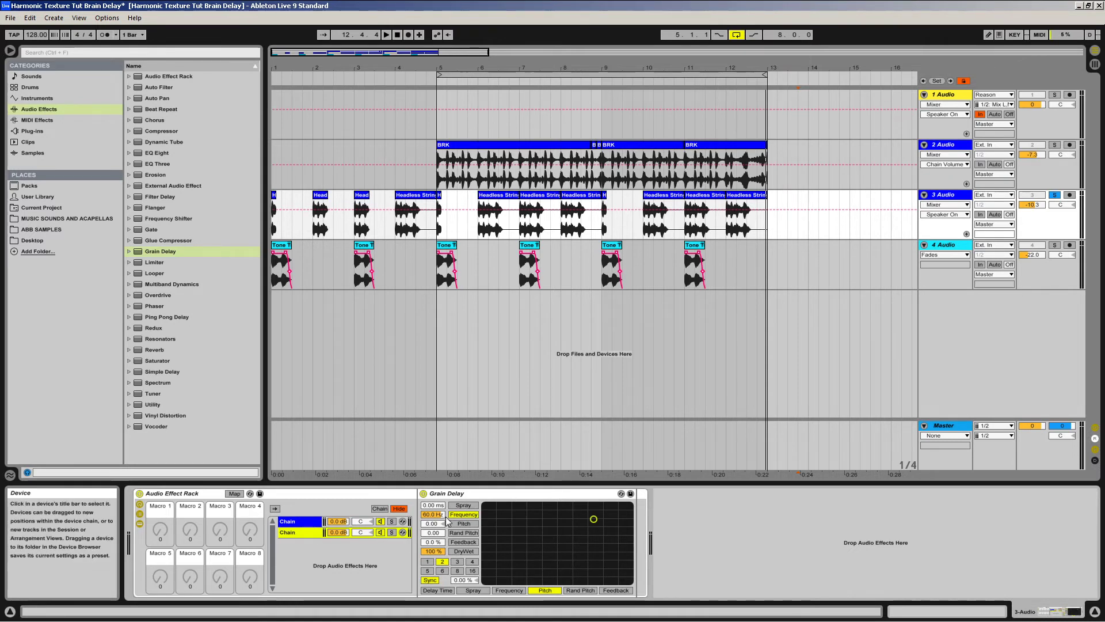
# Set the Grain Delay's frequency to 12.0 Hz, pitch to -7 and feedback to 40 %
pyautogui.moveTo(439, 518); pyautogui.dragTo(439, 548)
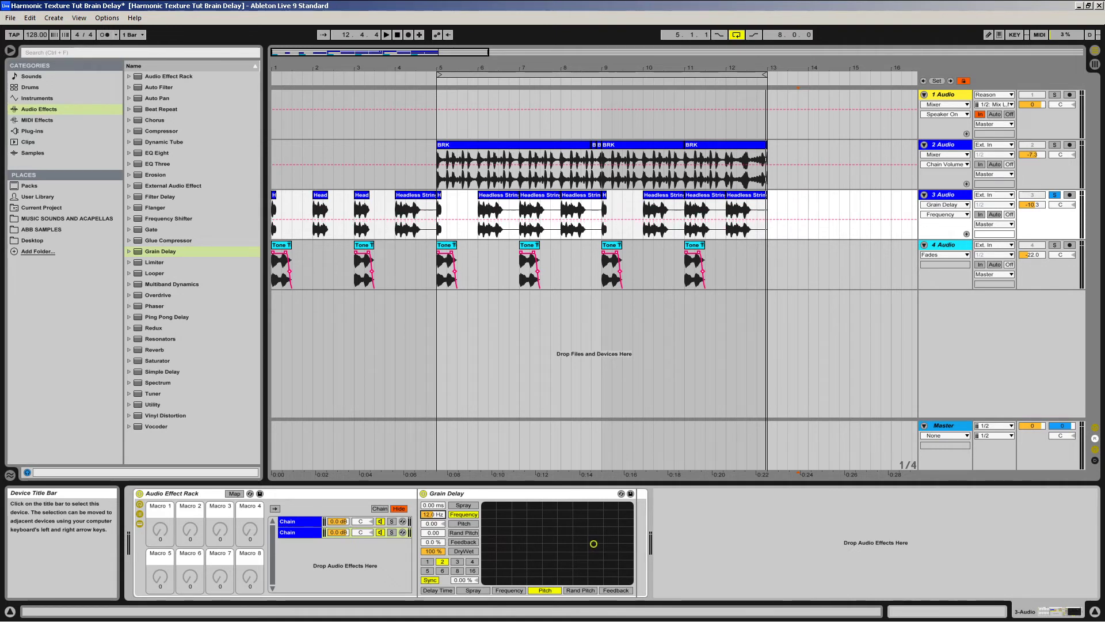
pyautogui.click(433, 523)
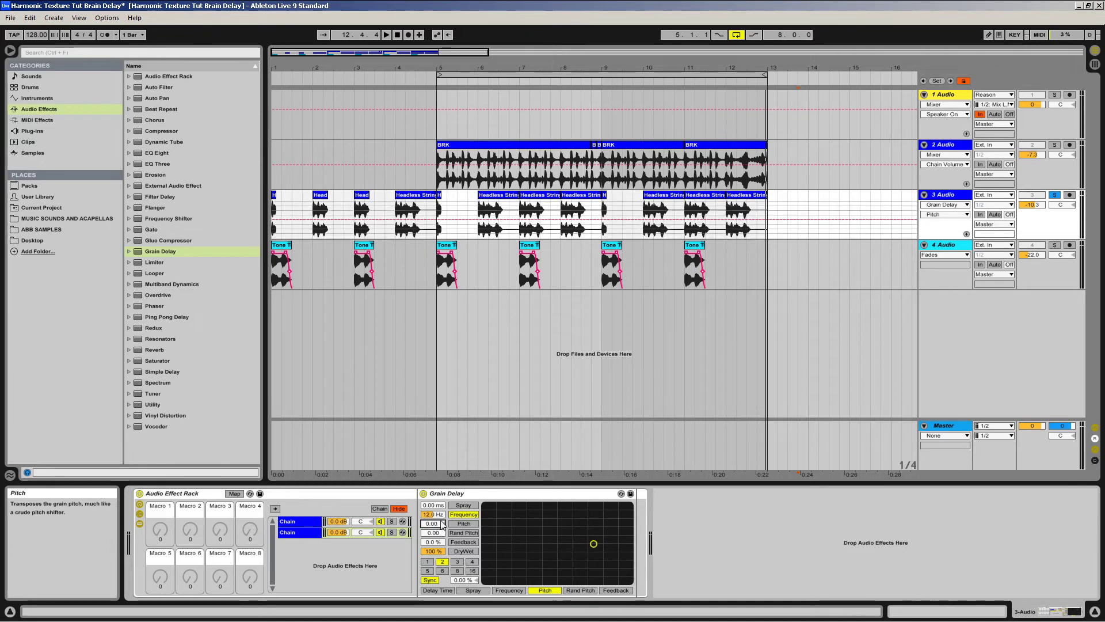
pyautogui.write('-7')
pyautogui.press('Return')
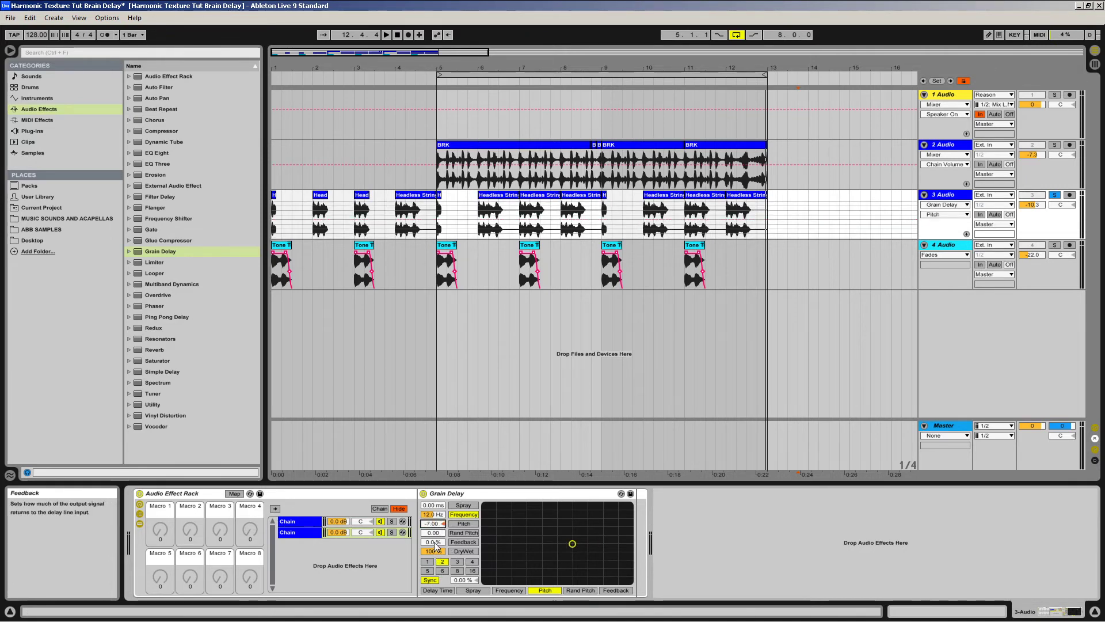
pyautogui.moveTo(439, 545); pyautogui.dragTo(440, 521)
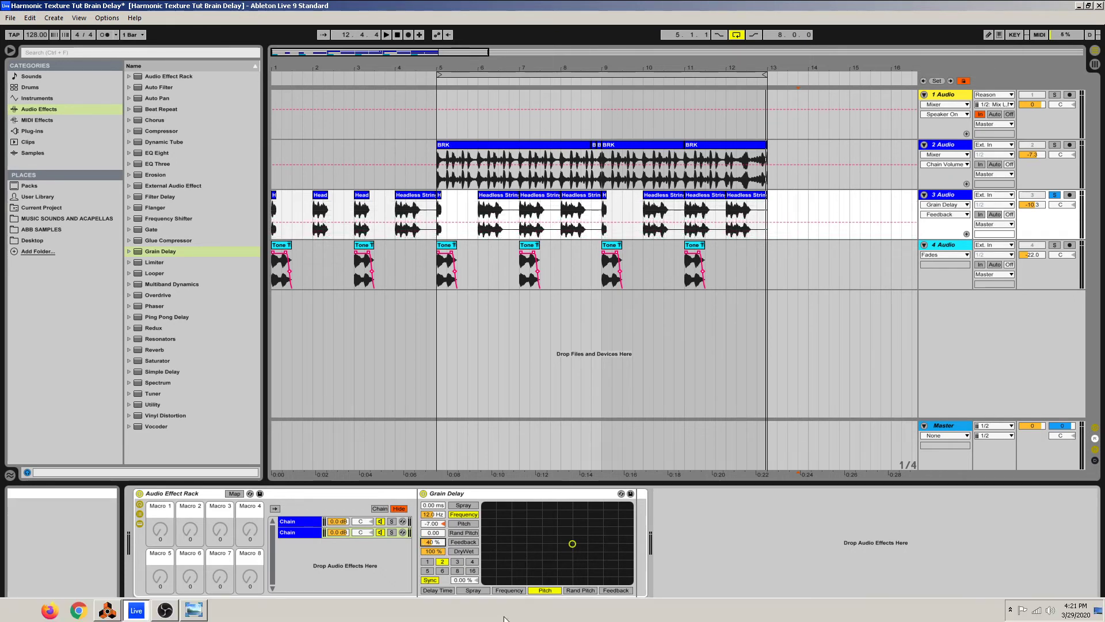
# Set the Grain Delay's synced beat delay to 4 and its beat offset to 3.12 %
pyautogui.click(471, 562)
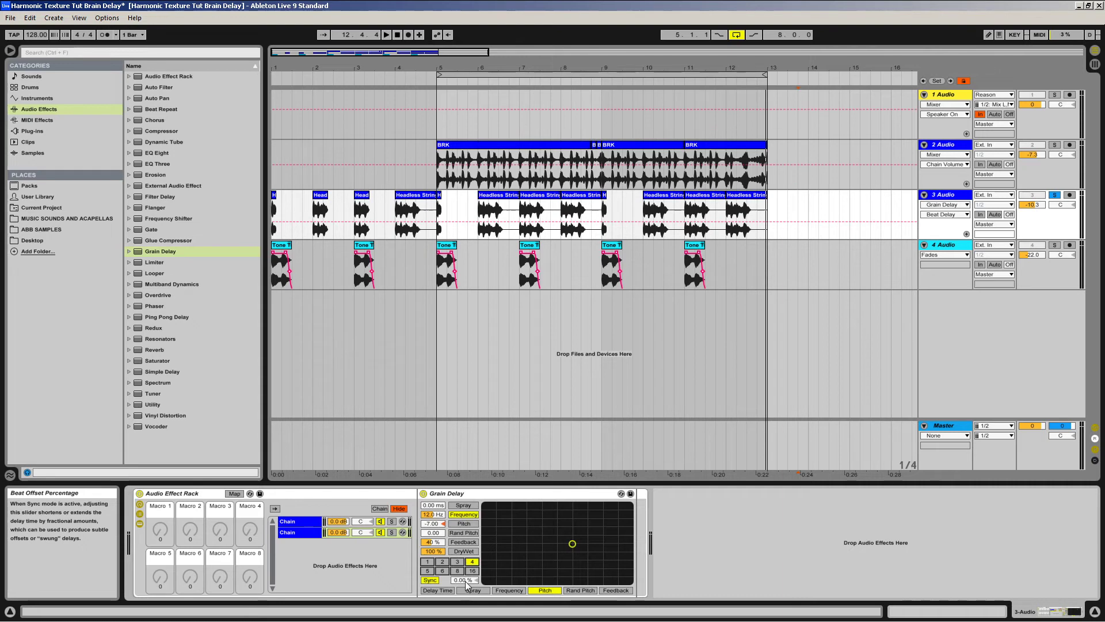
pyautogui.click(466, 581)
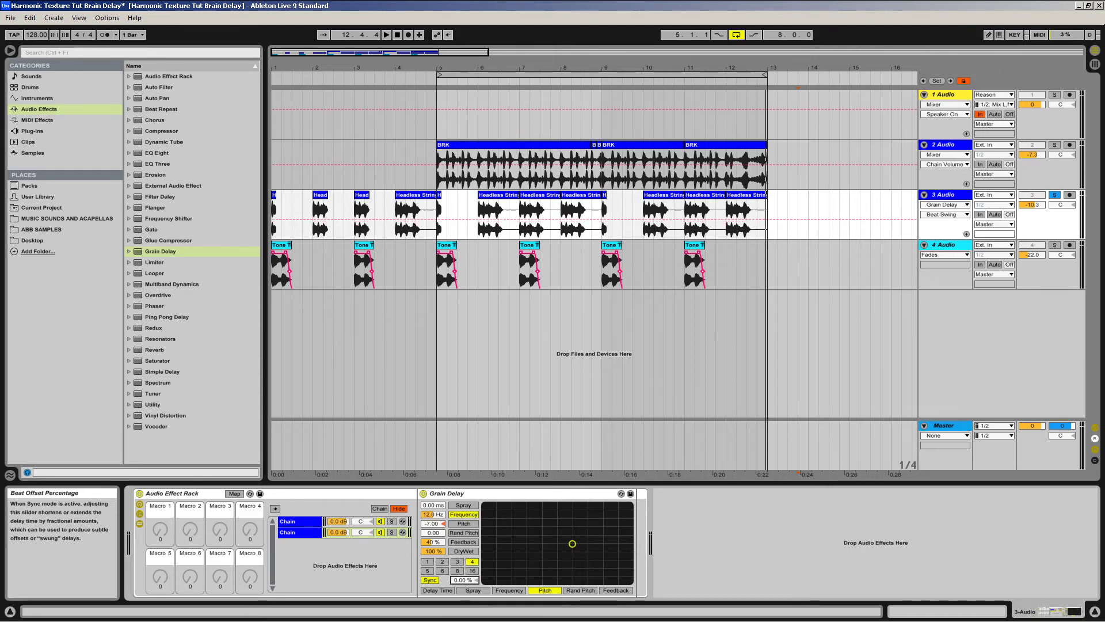
pyautogui.moveTo(466, 581); pyautogui.dragTo(466, 577)
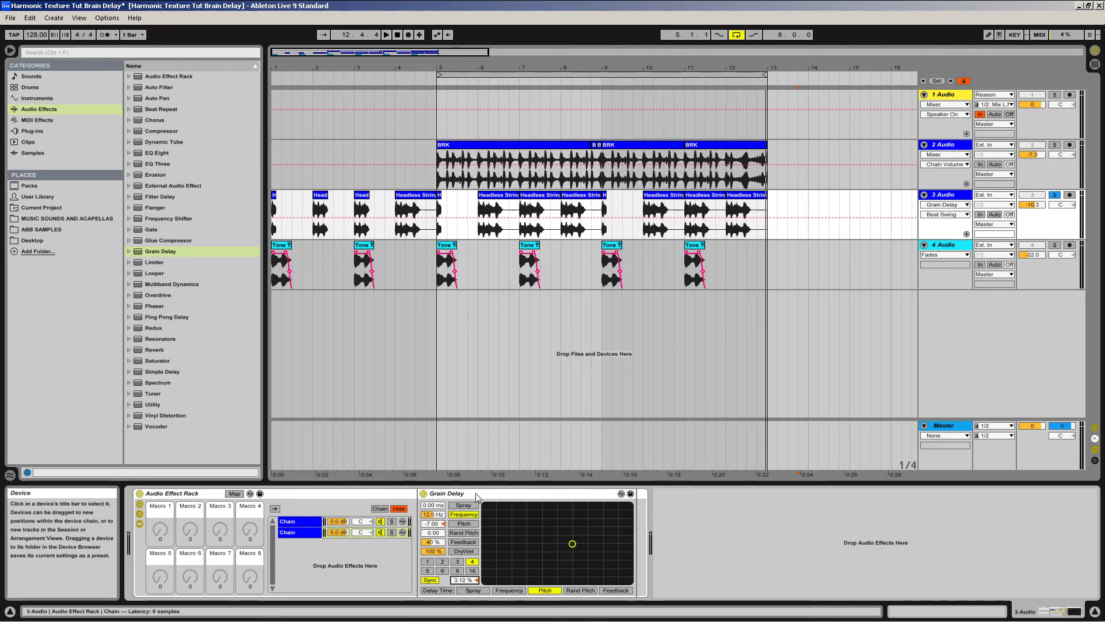
# Lower the volume of the rack's second chain, which holds the Grain Delay, to -4.0 dB
pyautogui.click(340, 534)
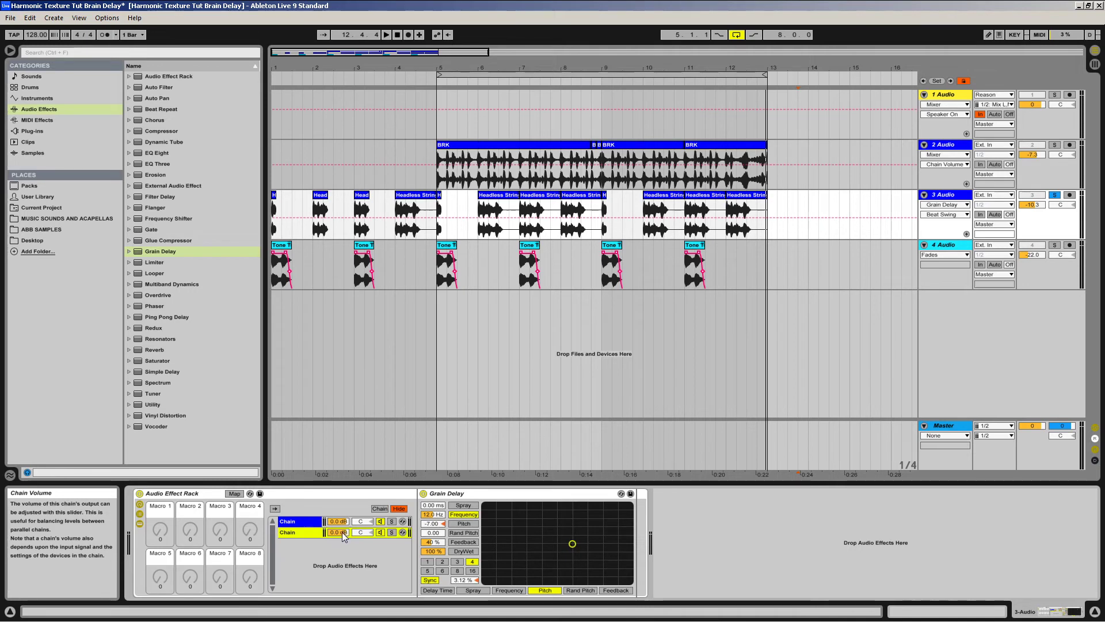
pyautogui.moveTo(342, 532); pyautogui.dragTo(342, 543)
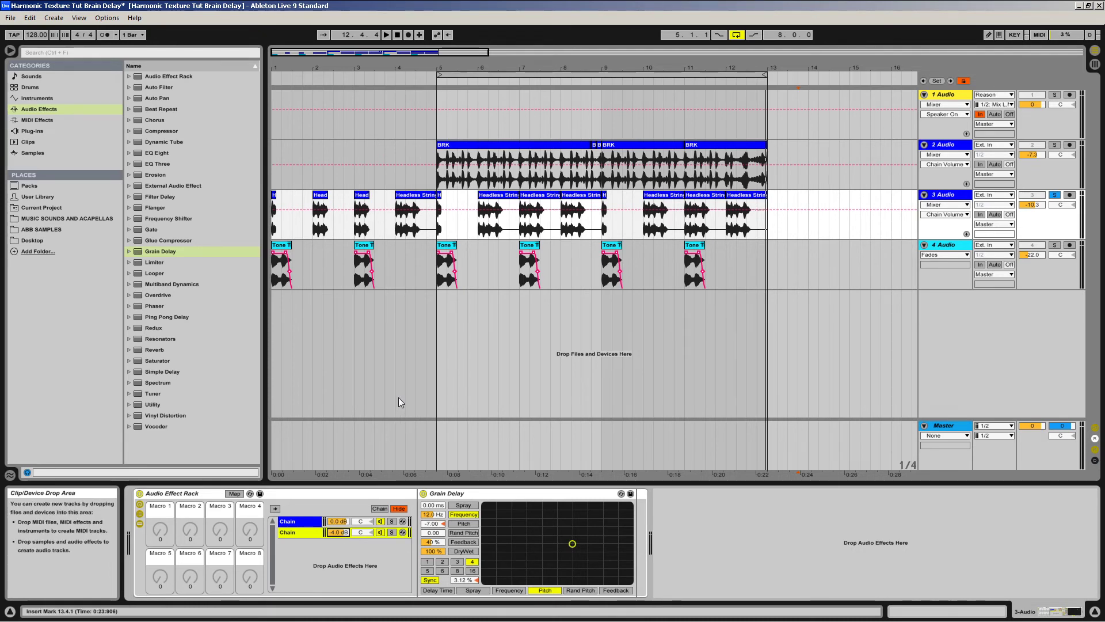
# Solo the Grain Delay chain and audition it by playing the arrangement from the start, stopping after about two bars
pyautogui.click(391, 532)
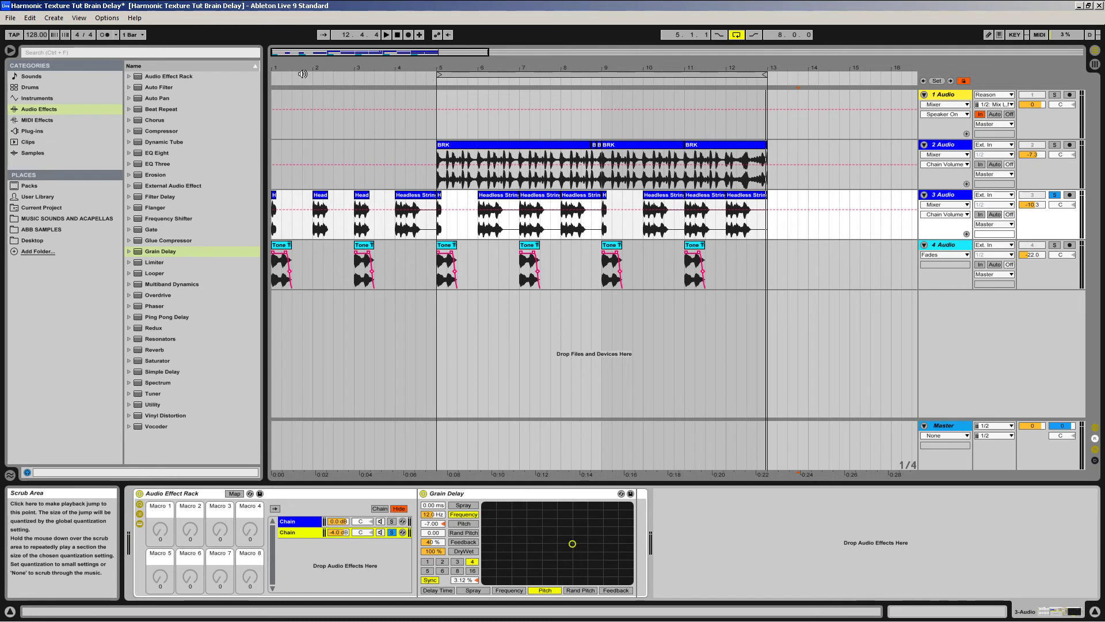
pyautogui.click(397, 35)
pyautogui.press('space')
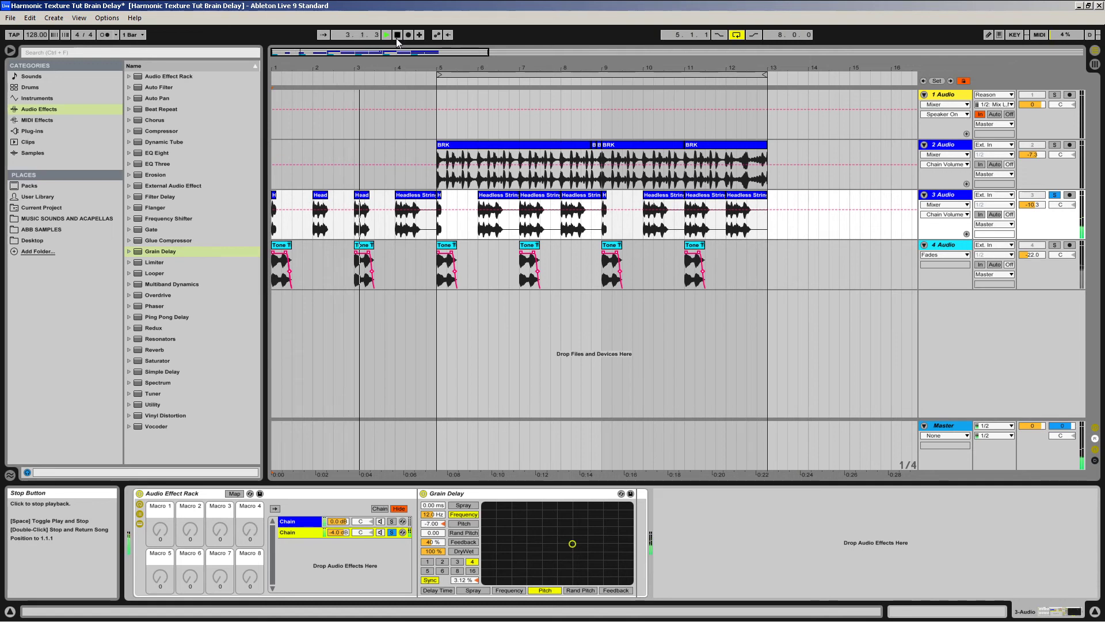
pyautogui.click(398, 35)
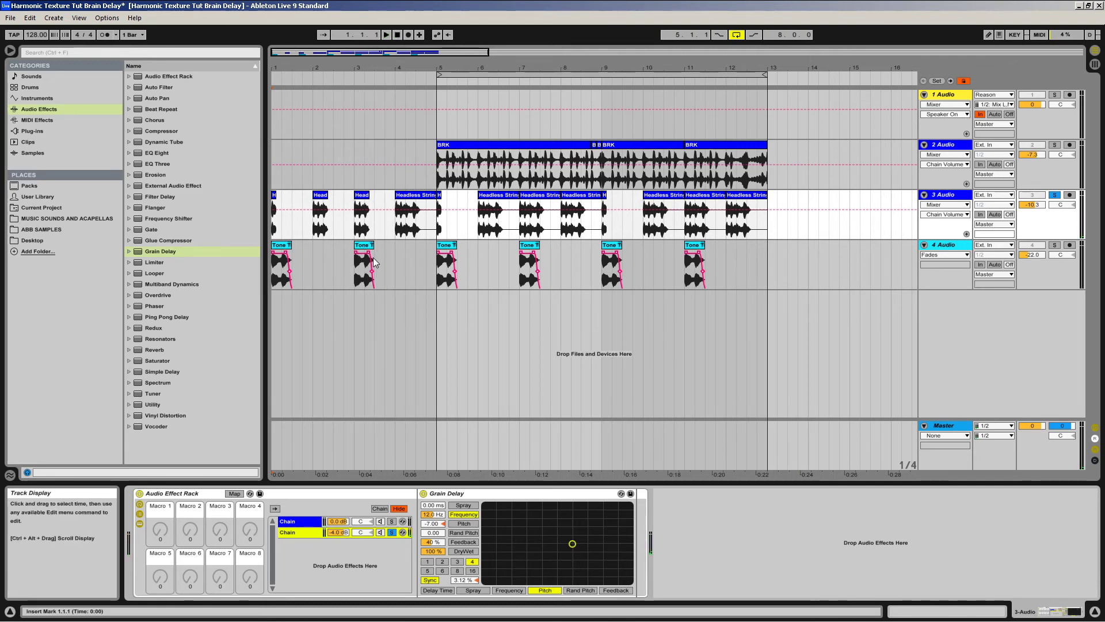
# Switch the solo to the dry first chain and play the arrangement from the start to hear it alone
pyautogui.click(392, 531)
pyautogui.click(391, 522)
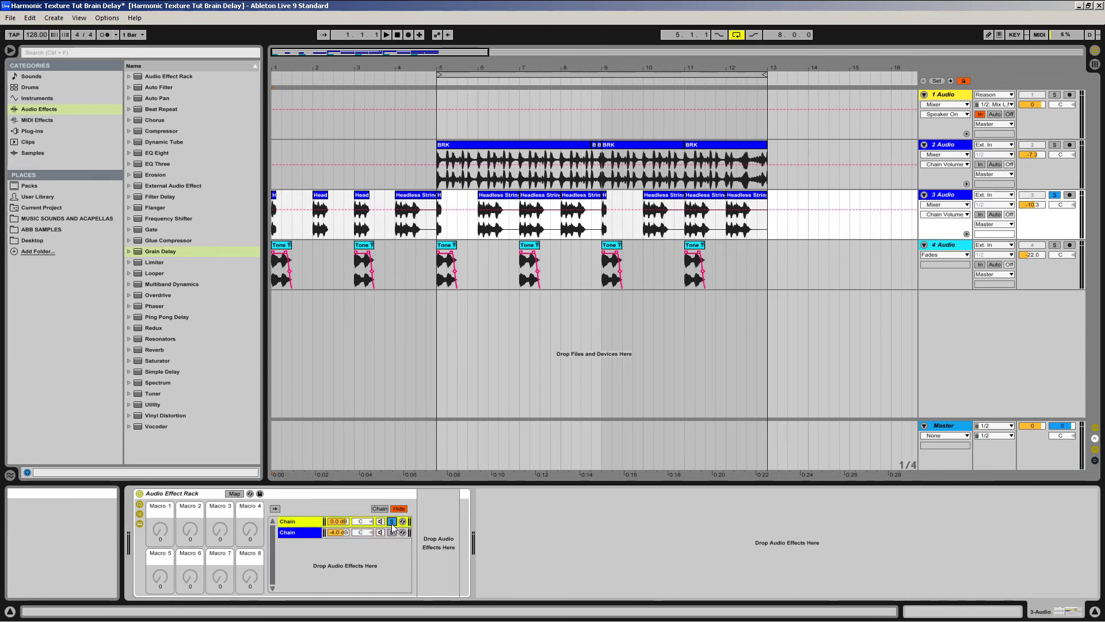
pyautogui.click(387, 35)
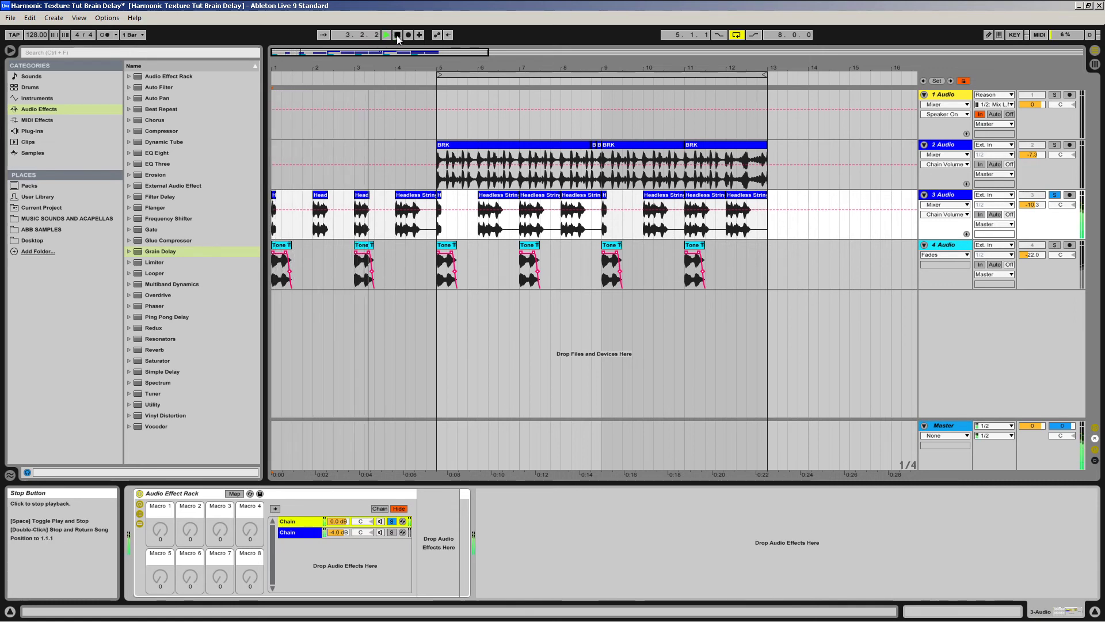
pyautogui.click(397, 36)
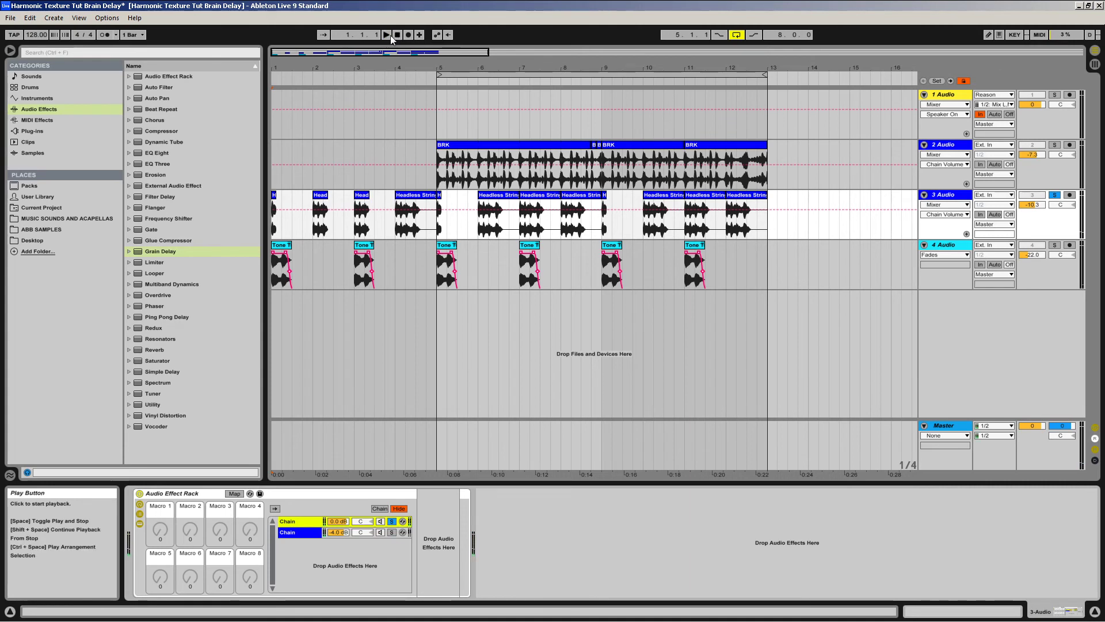
# Clear the dry chain's solo and play the arrangement from the start to hear both chains blended
pyautogui.click(392, 522)
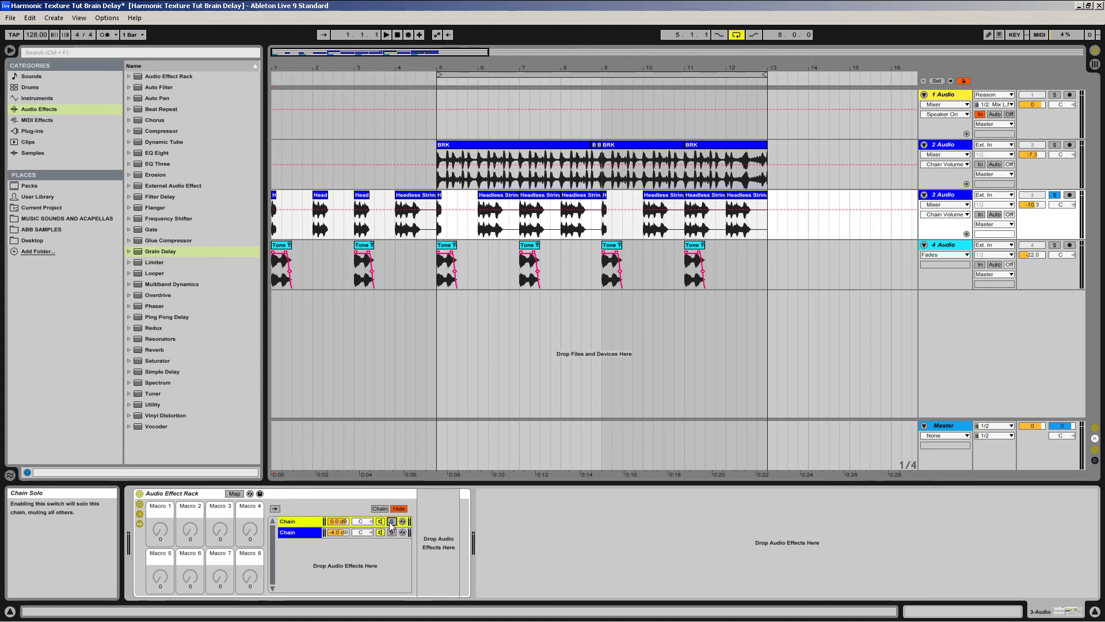
pyautogui.click(385, 35)
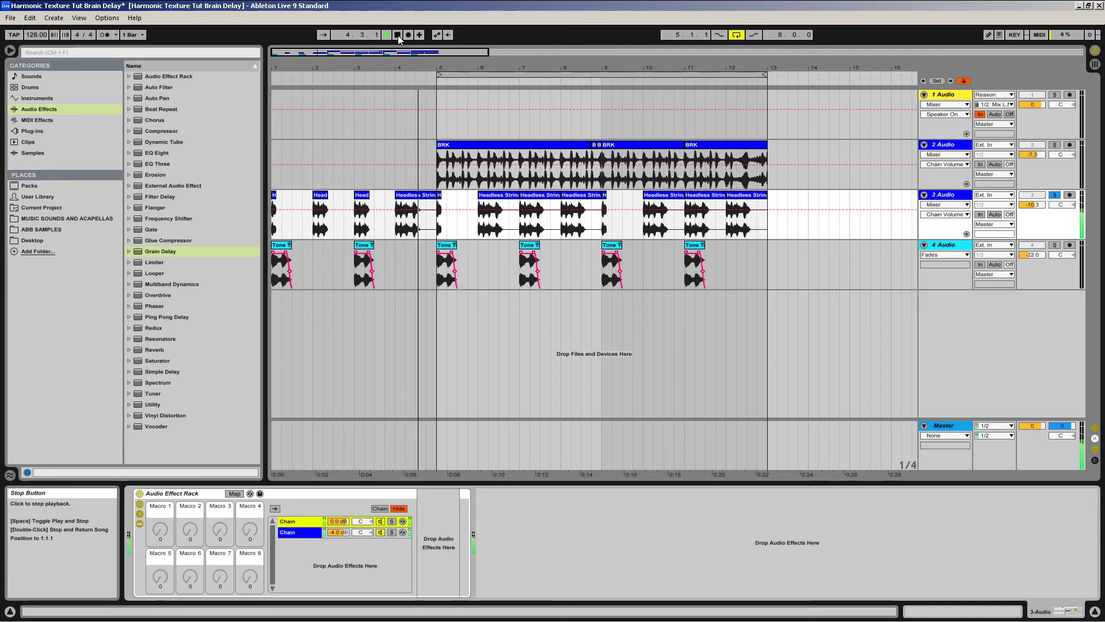
pyautogui.click(397, 34)
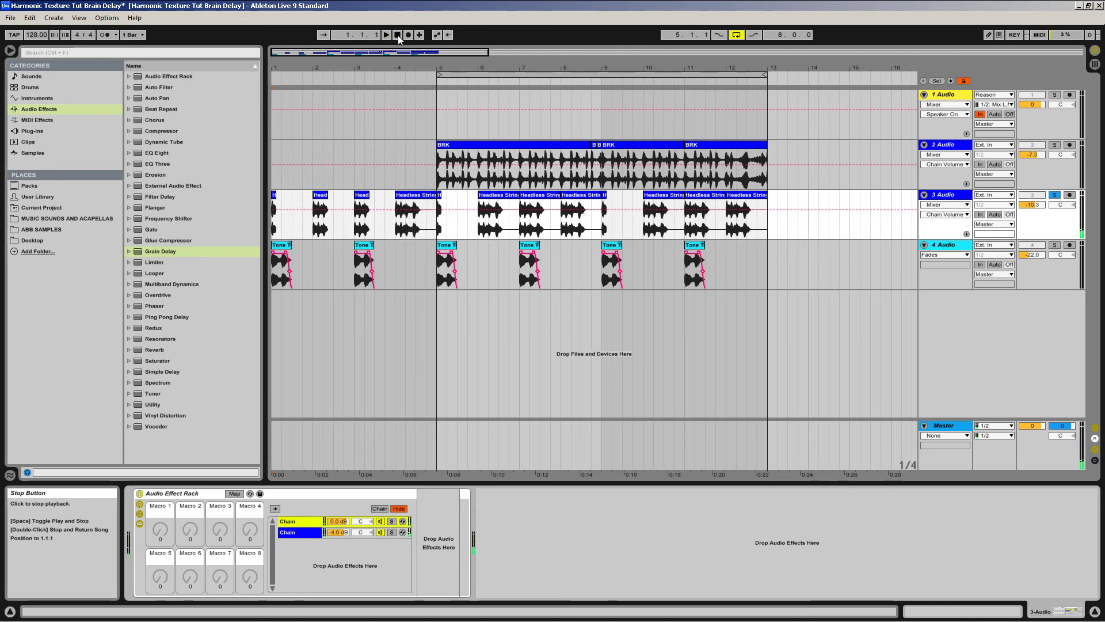